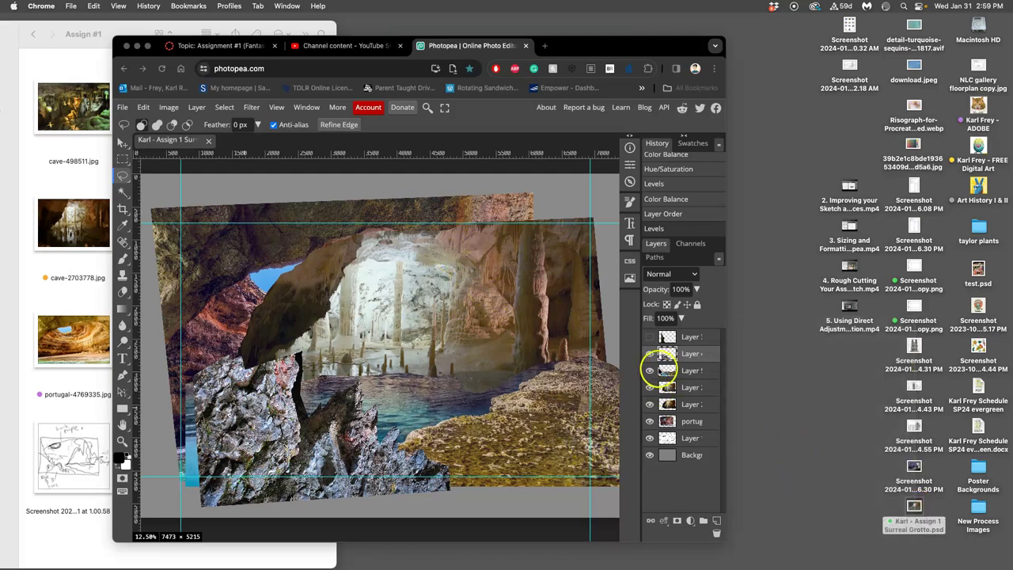
Toggle Layer 4's rock off and on, then step through the Levels, Color Balance and Layer Order history states
click(650, 355)
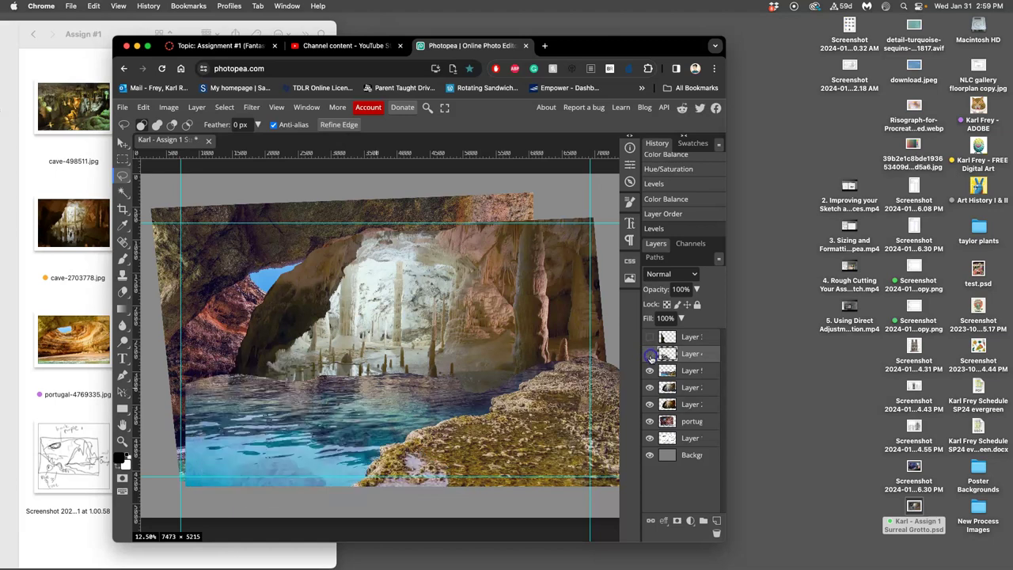
click(650, 355)
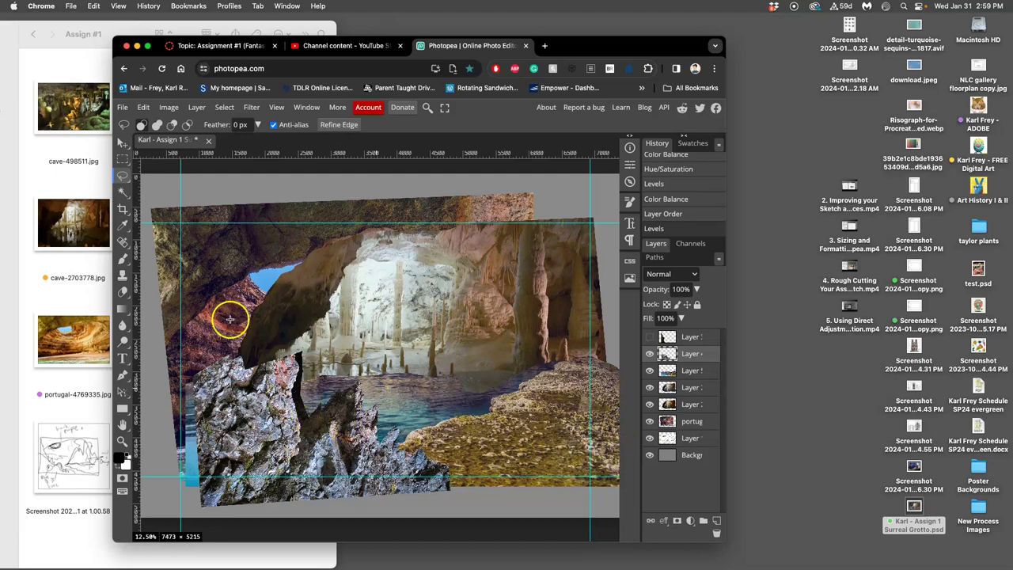
click(659, 185)
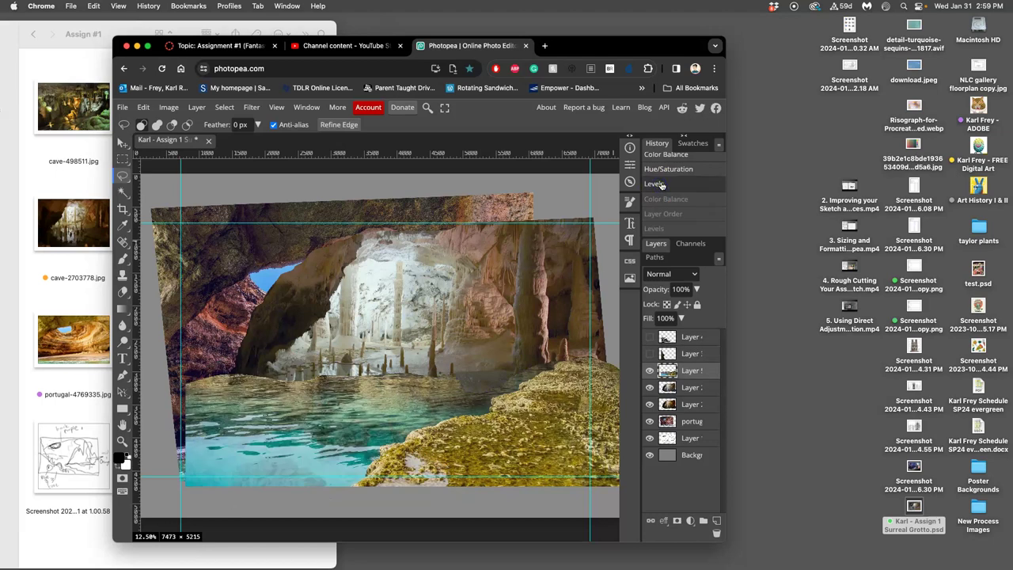
click(687, 188)
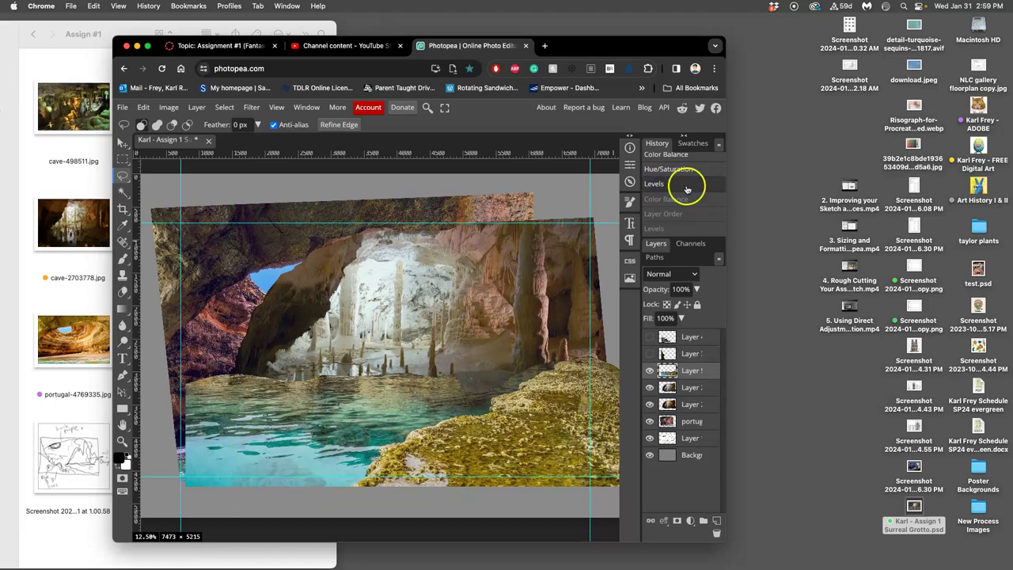
drag(724, 198, 796, 198)
click(726, 200)
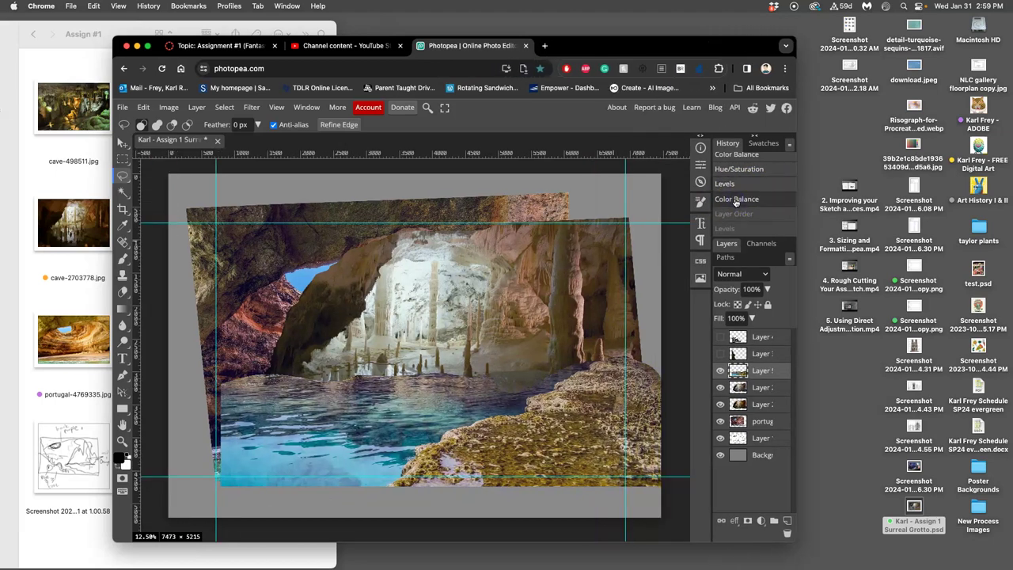
click(739, 211)
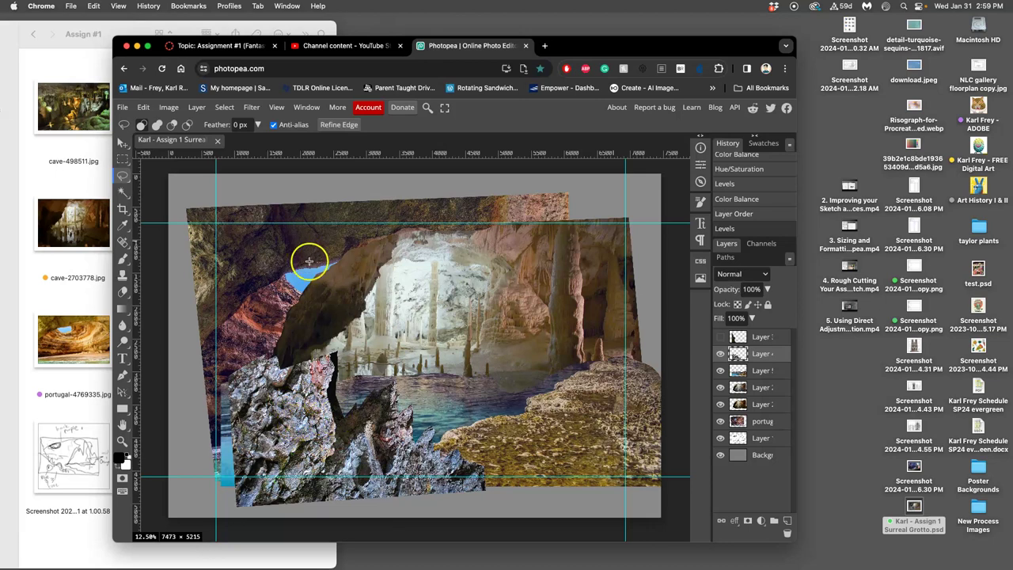
Open Color Balance and set the rock's highlights to Cyan-Red 27, Magenta-Green 6, Yellow-Blue -20
click(169, 107)
mouse_move(182, 145)
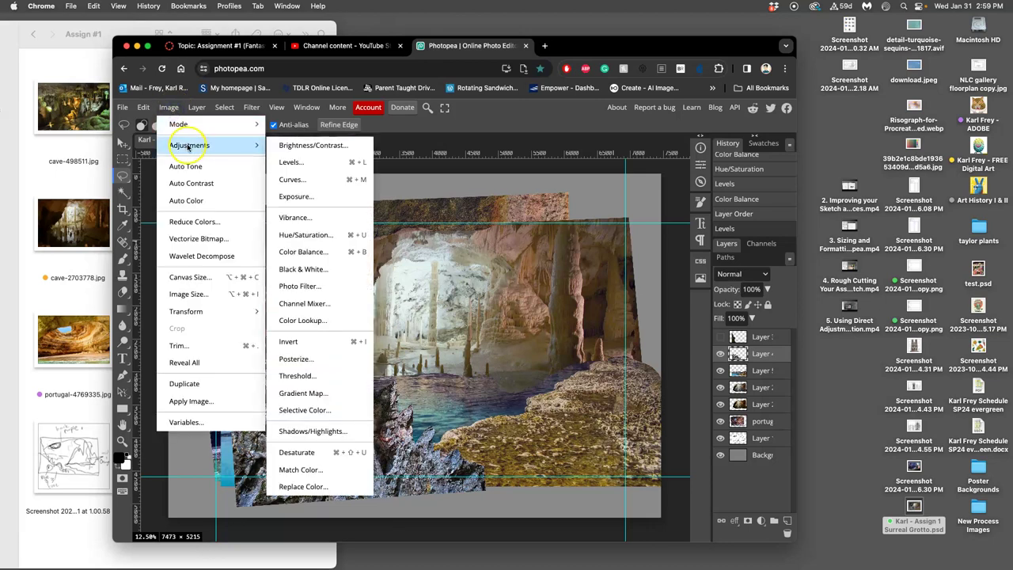
click(317, 250)
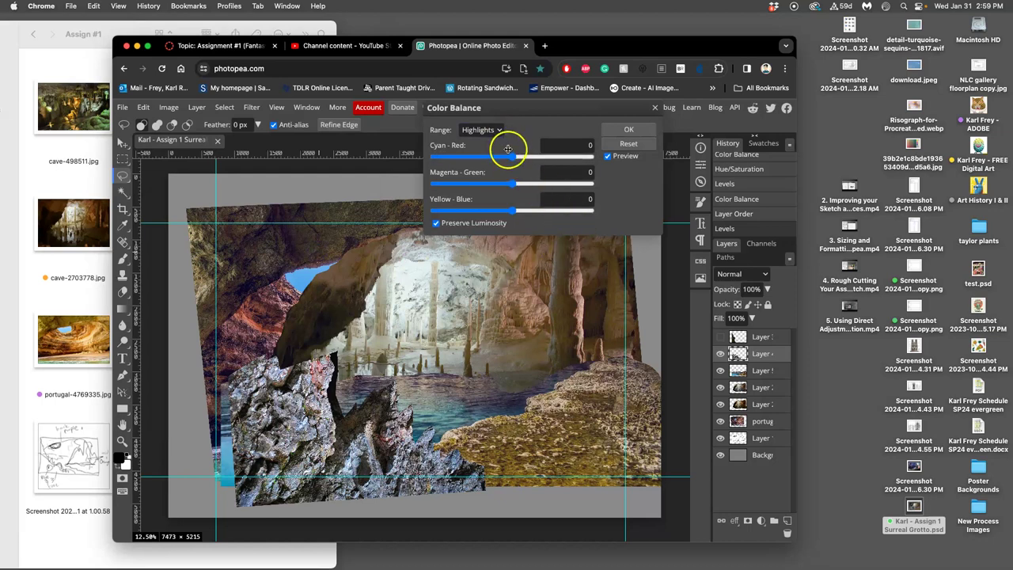
drag(513, 153, 536, 158)
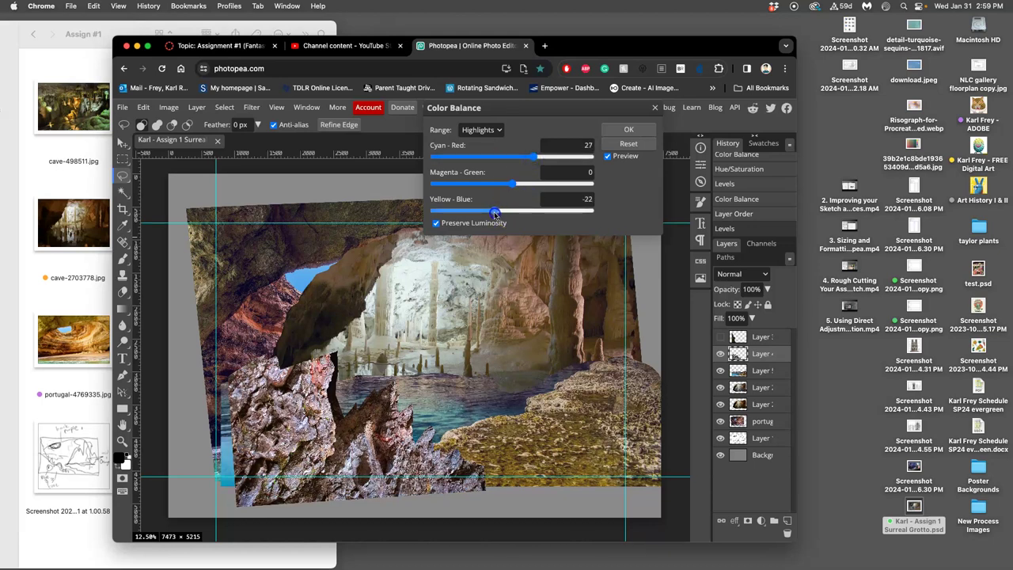
drag(495, 214, 521, 186)
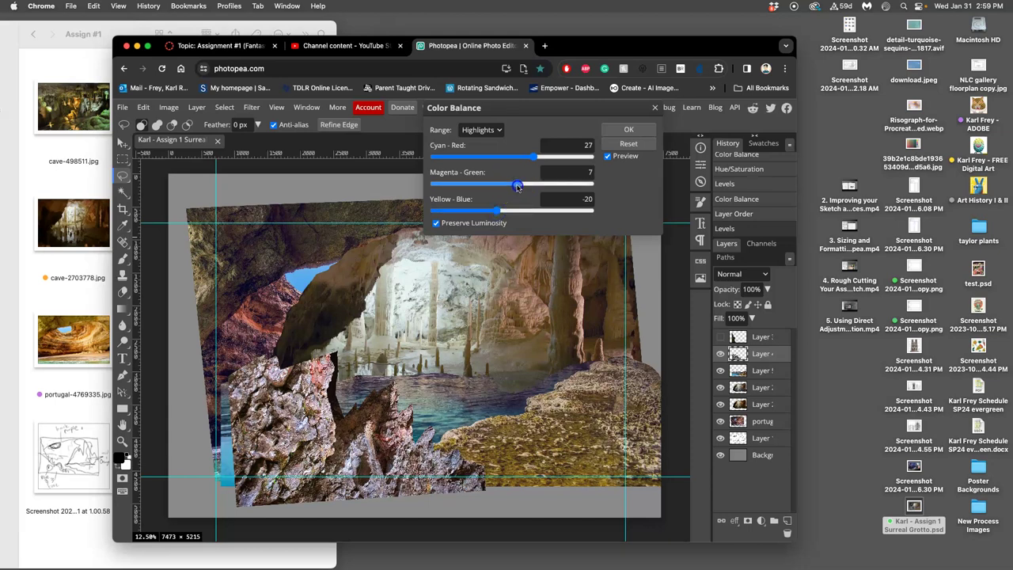
drag(516, 187, 515, 187)
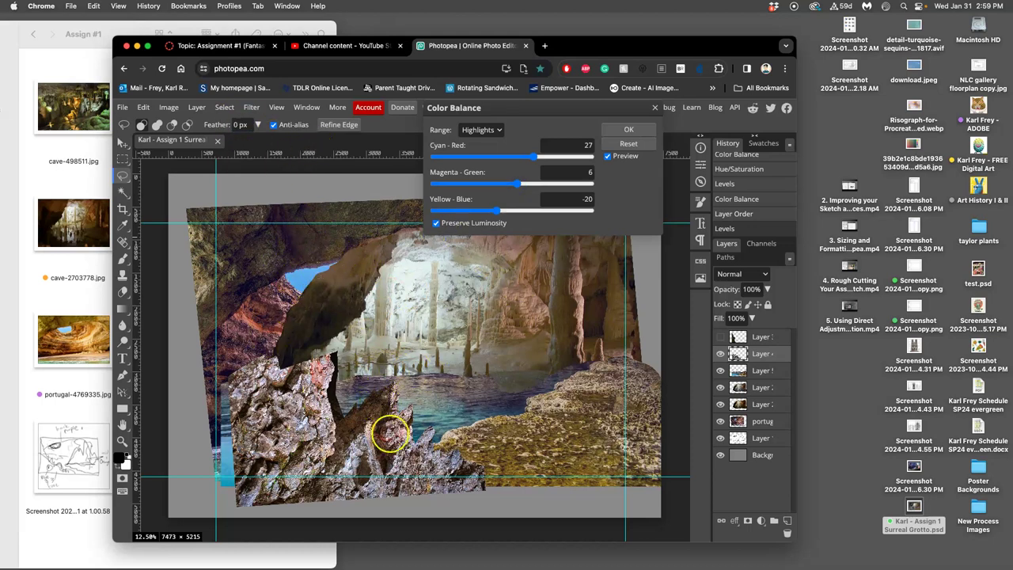
Set the midtones to Cyan-Red -23, Magenta-Green 0, Yellow-Blue 33
click(486, 130)
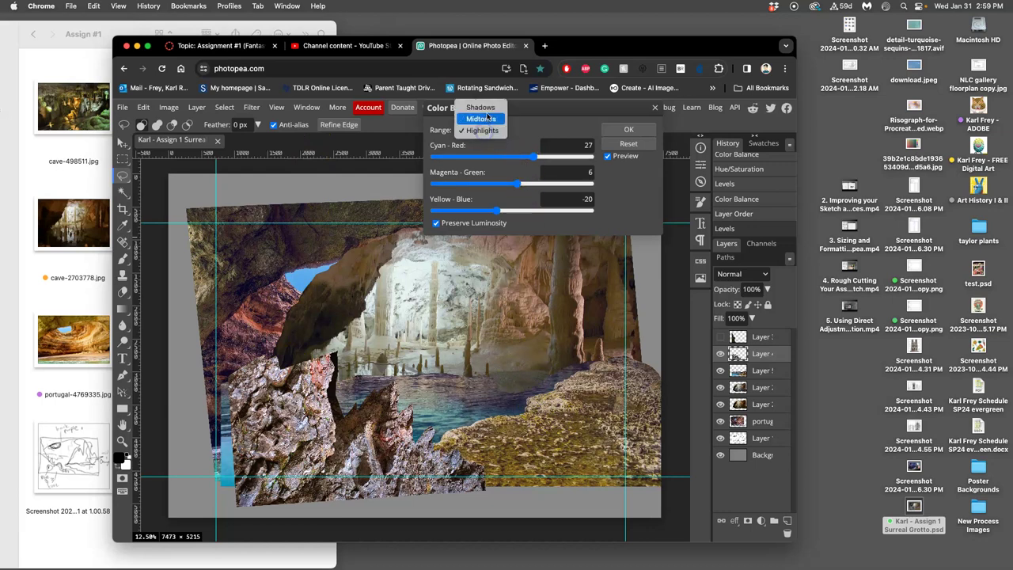
click(485, 119)
drag(512, 210, 525, 212)
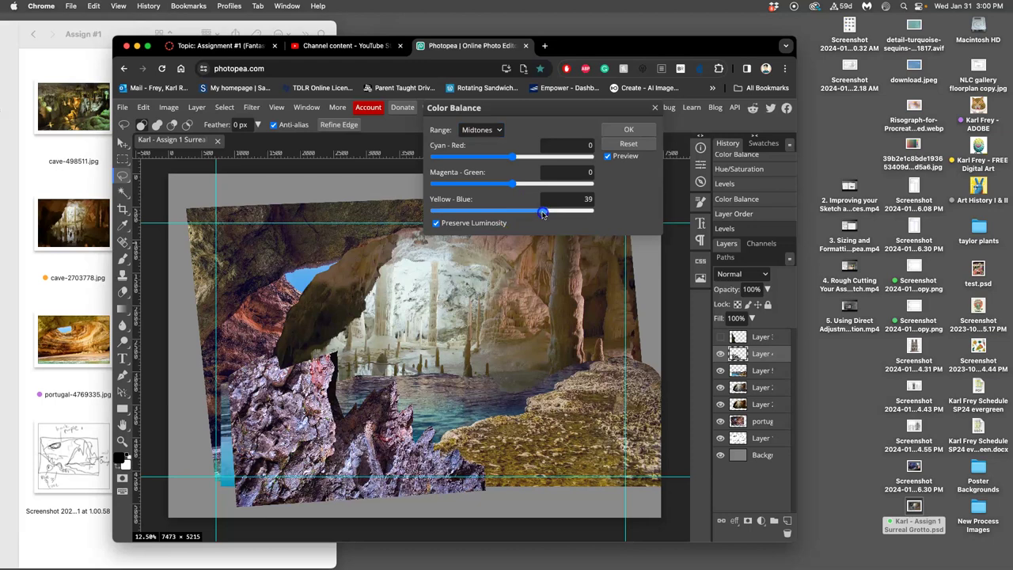
click(429, 276)
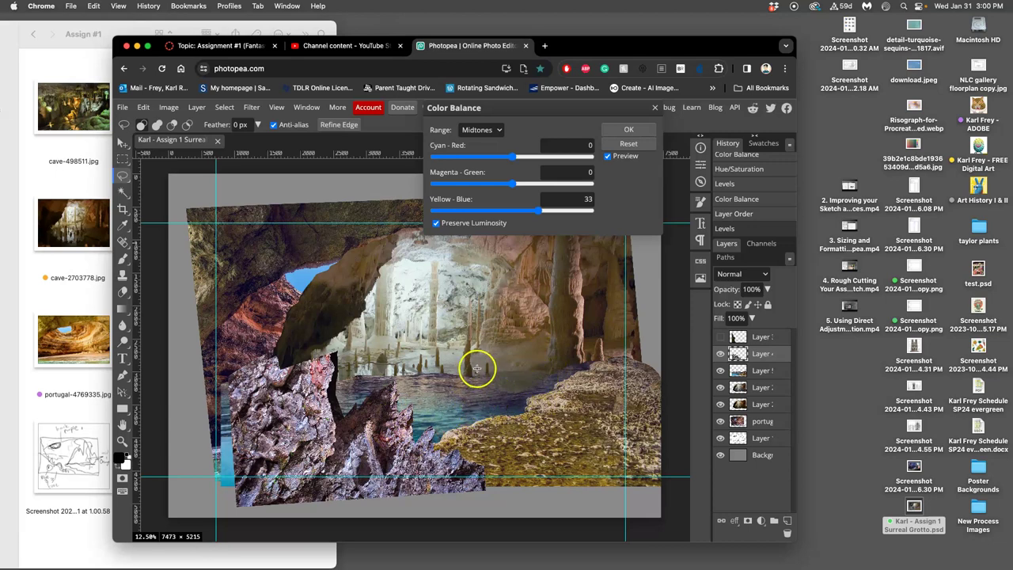
drag(513, 157, 508, 158)
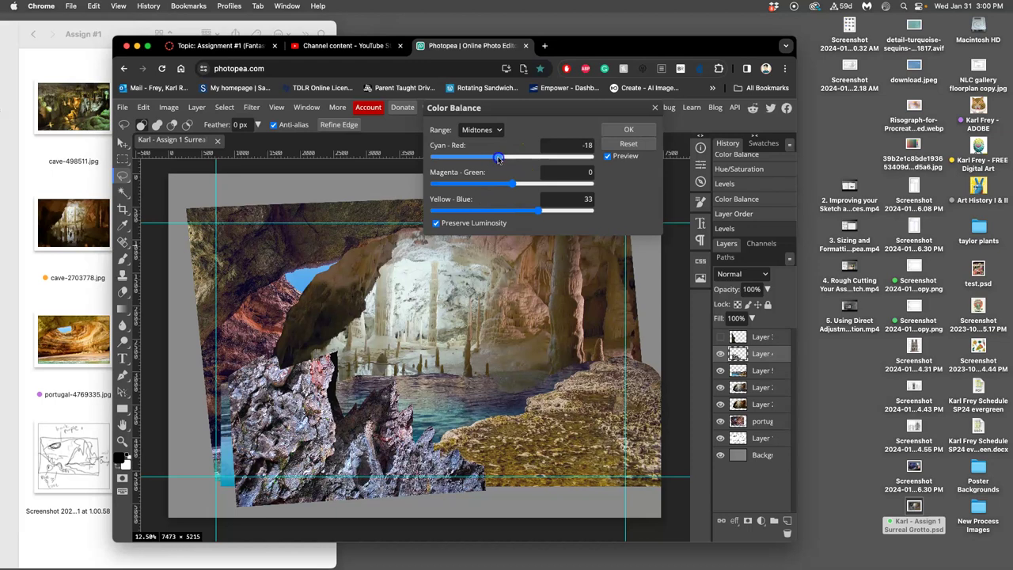
drag(512, 159, 638, 158)
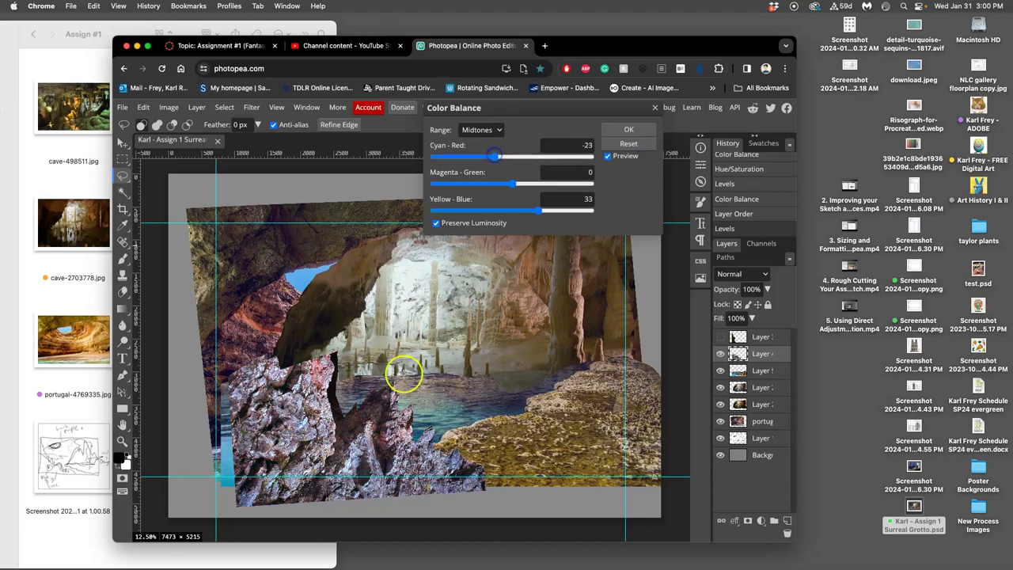
Set the shadows to Cyan-Red 0, Magenta-Green -2, Yellow-Blue -20
click(485, 135)
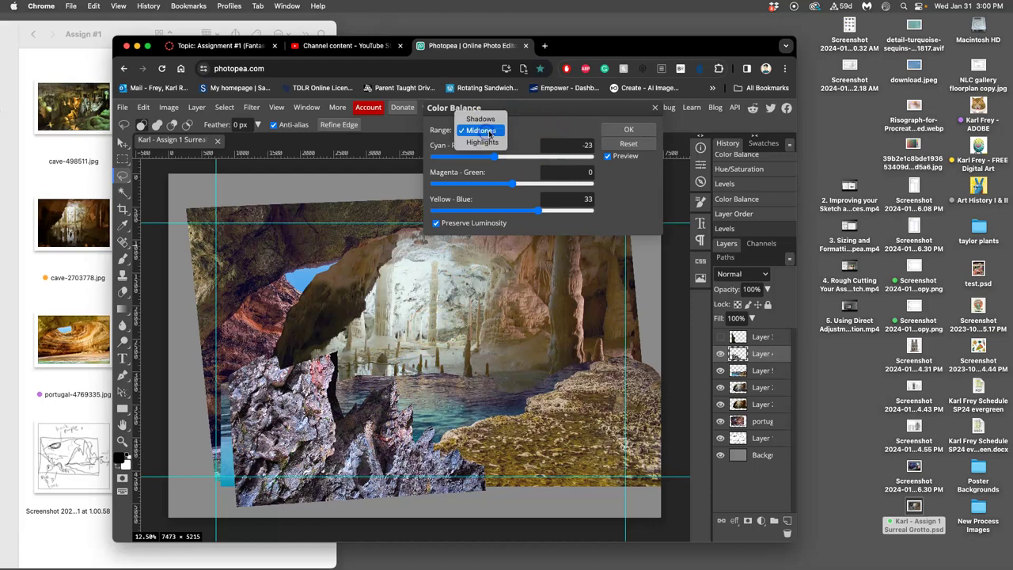
click(479, 119)
drag(504, 181, 531, 185)
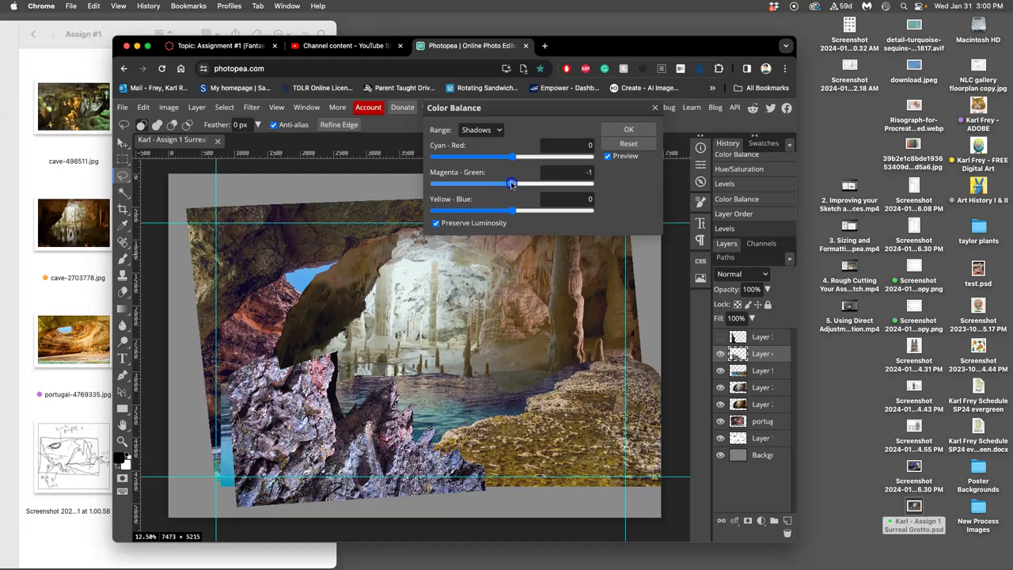
drag(511, 184, 510, 184)
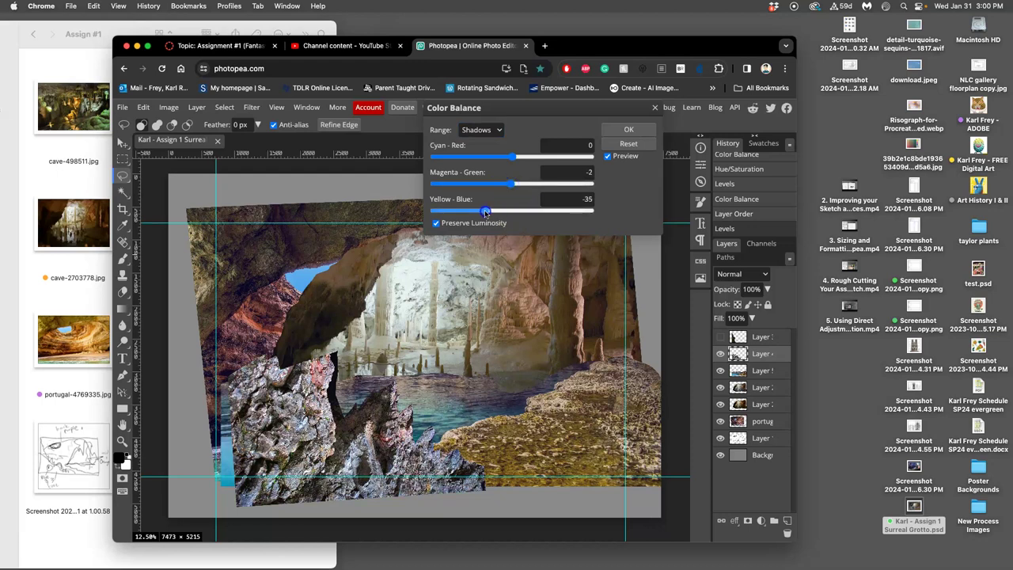
drag(495, 213, 497, 212)
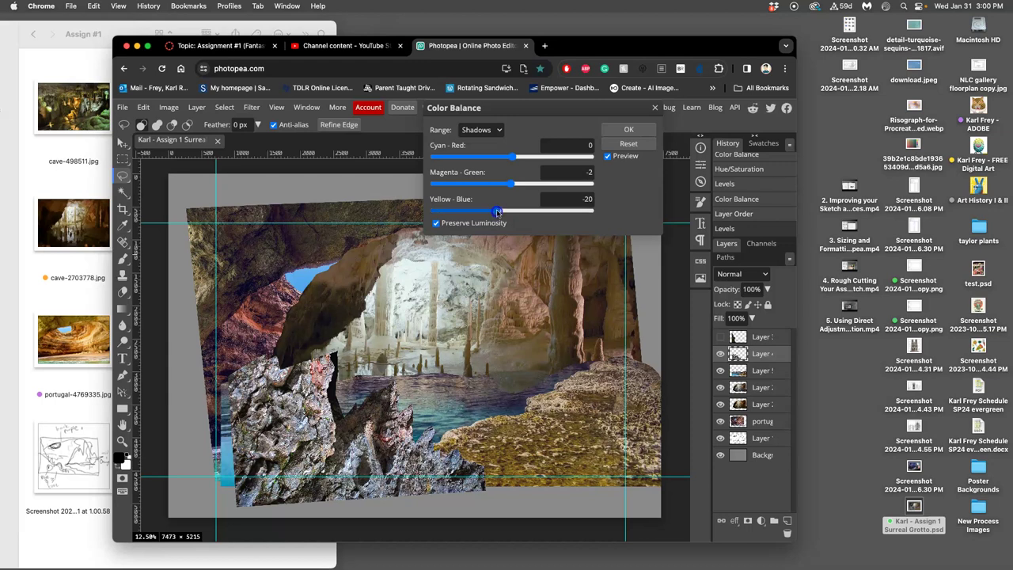
Apply the Color Balance and compare before and after in the history
click(480, 129)
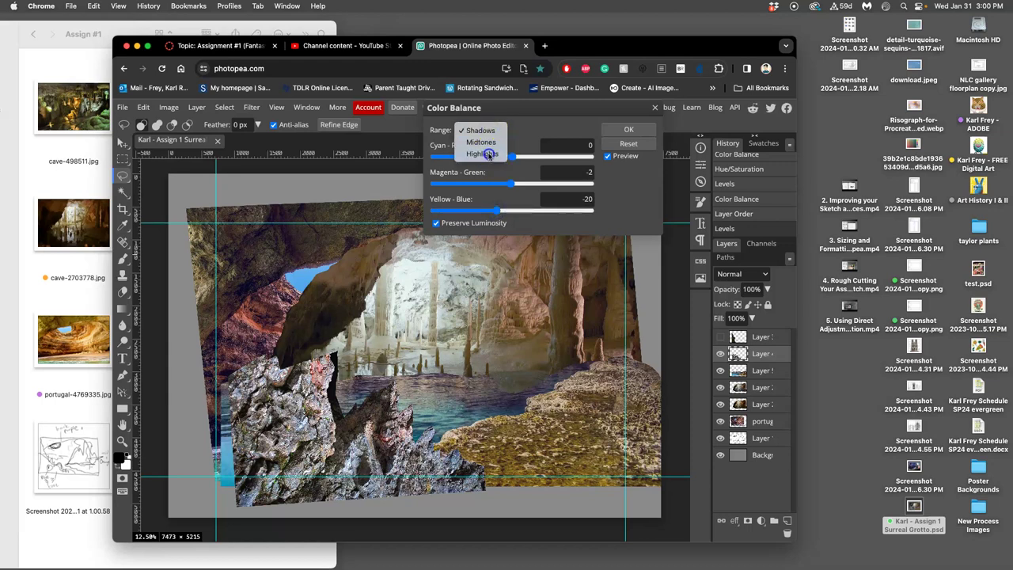
click(489, 155)
click(483, 131)
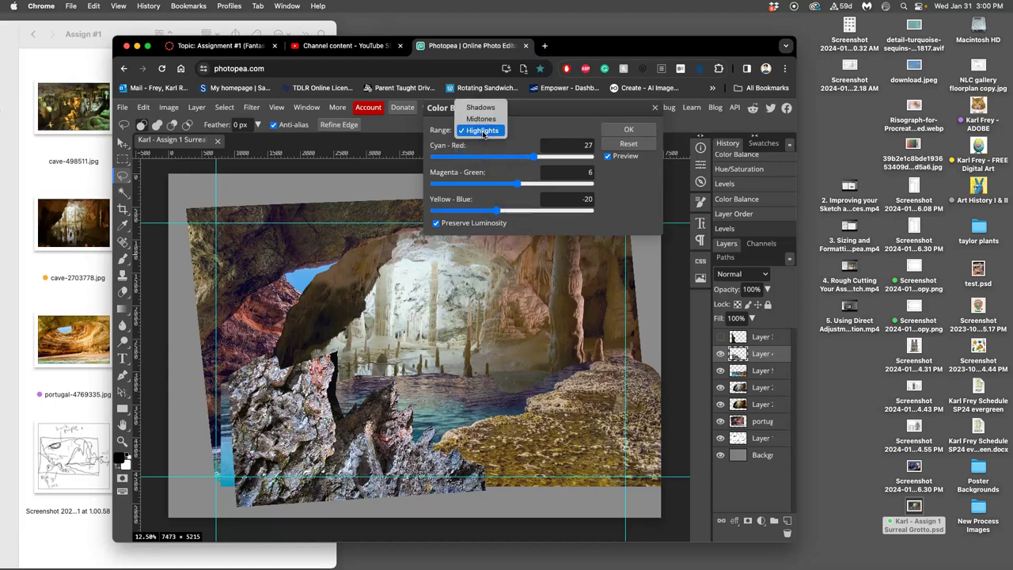
click(619, 131)
click(619, 131)
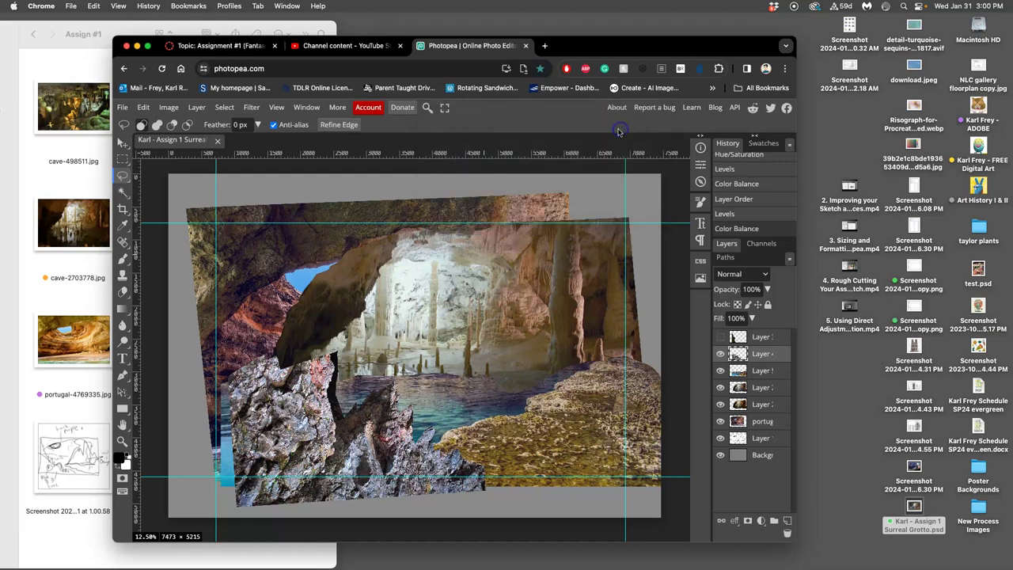
click(726, 214)
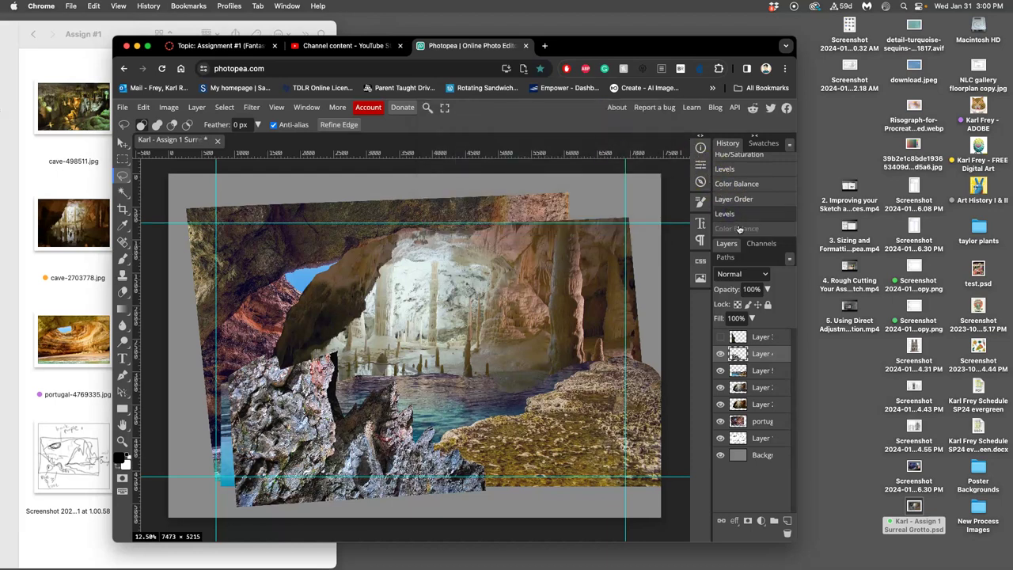
click(739, 229)
Raise the foreground rock layer's saturation to +50 in Hue/Saturation and apply it
click(170, 108)
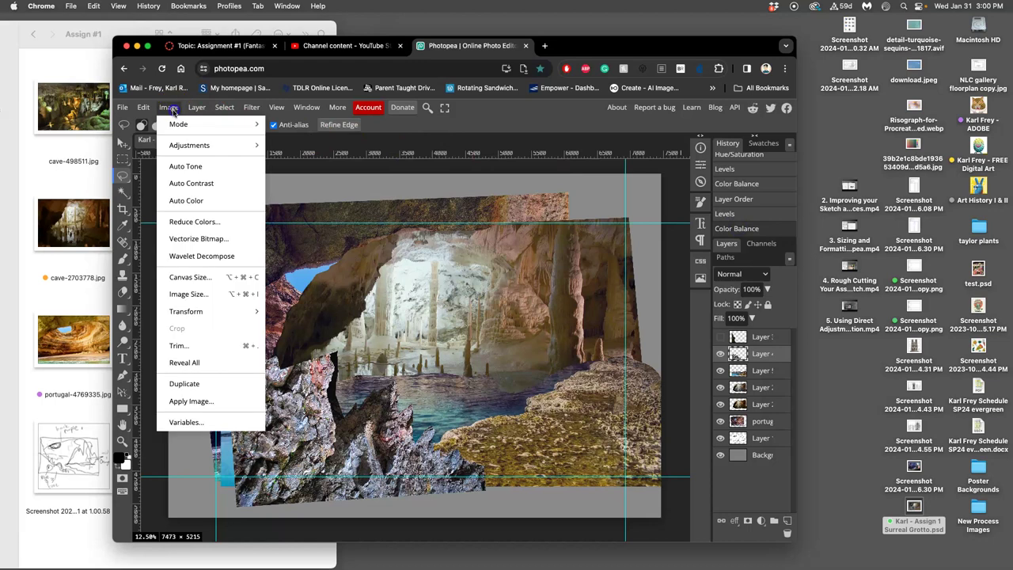
mouse_move(182, 145)
click(323, 232)
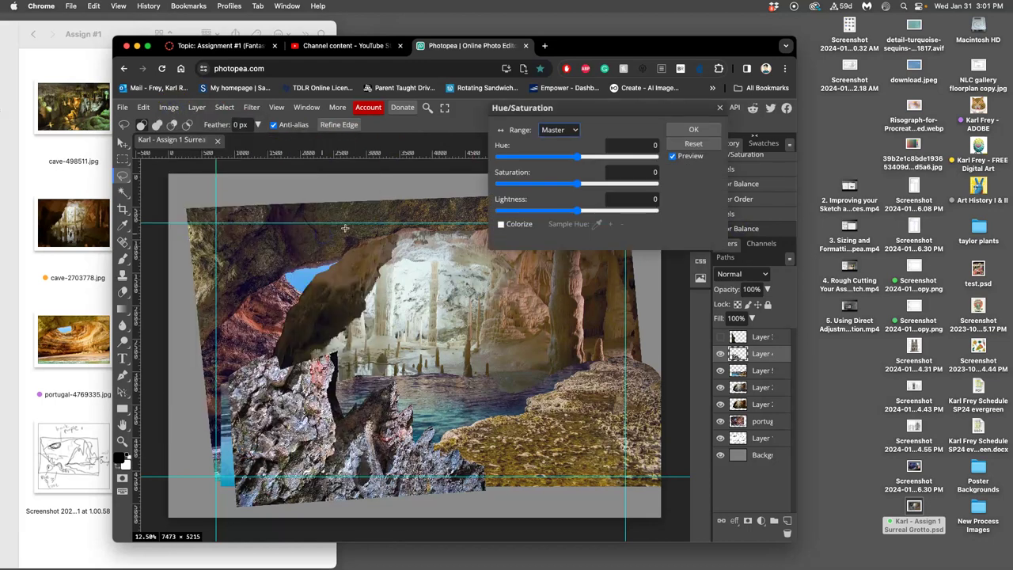
drag(574, 185, 610, 187)
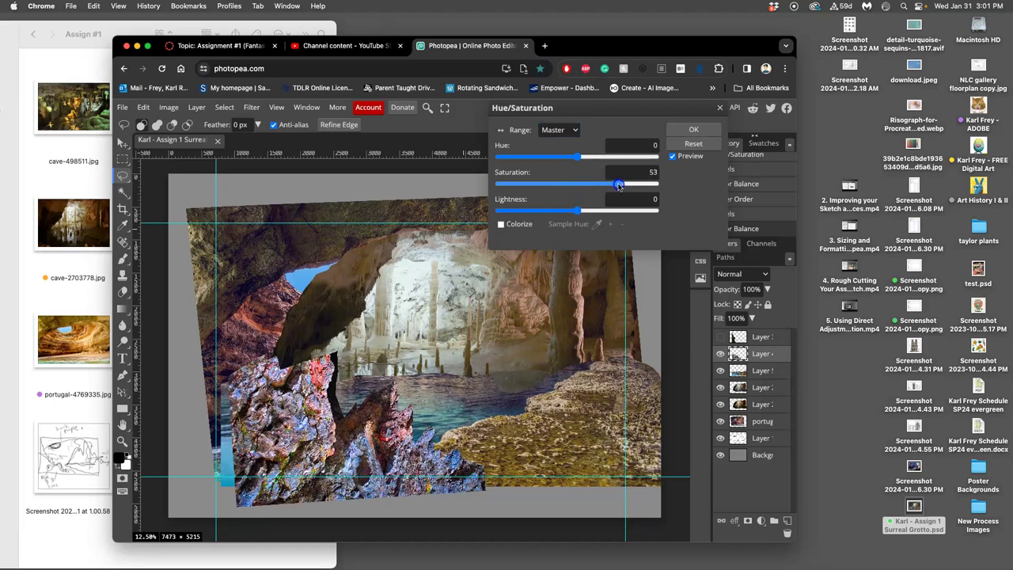
drag(619, 185, 617, 185)
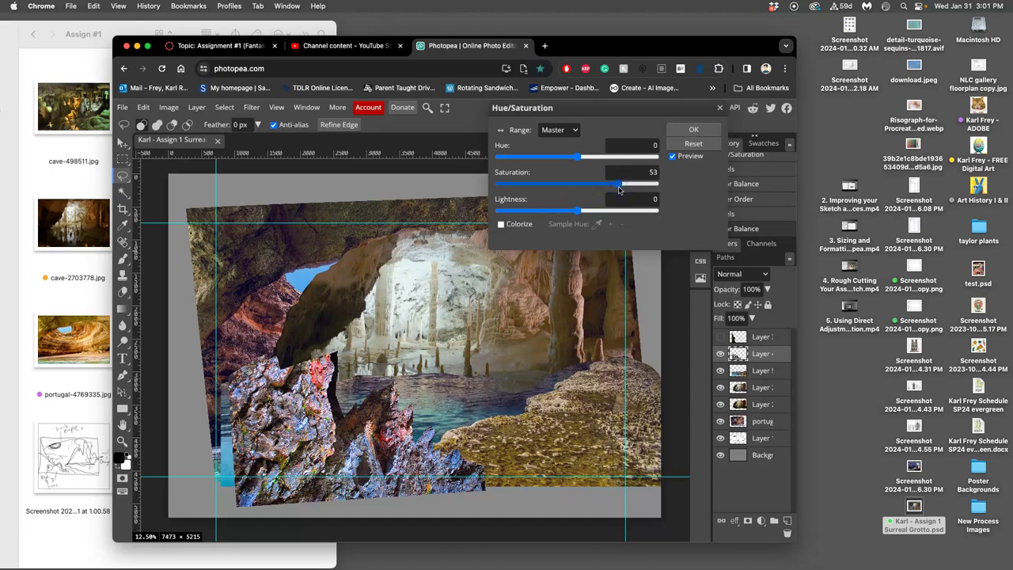
drag(619, 188, 617, 186)
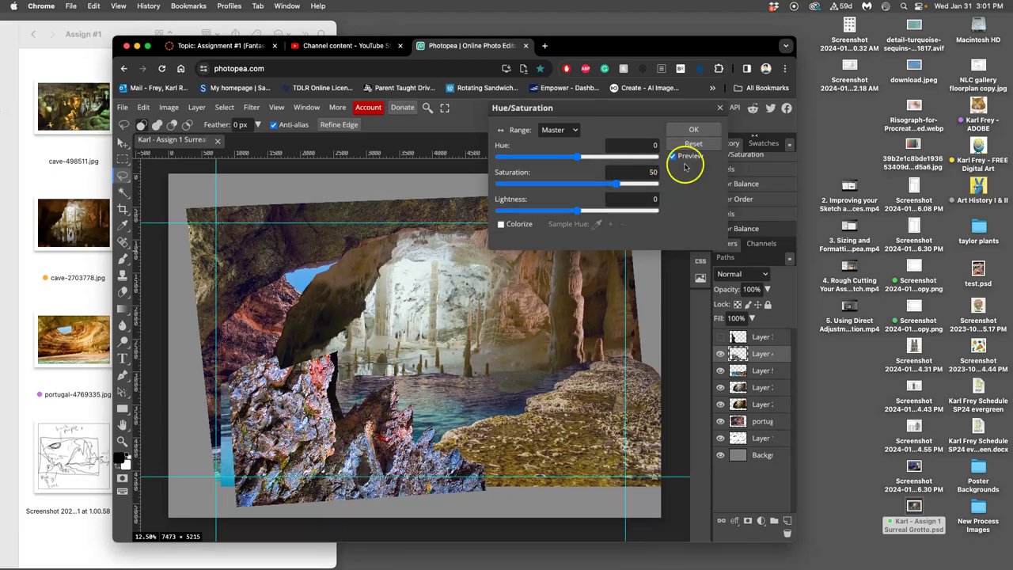
click(706, 129)
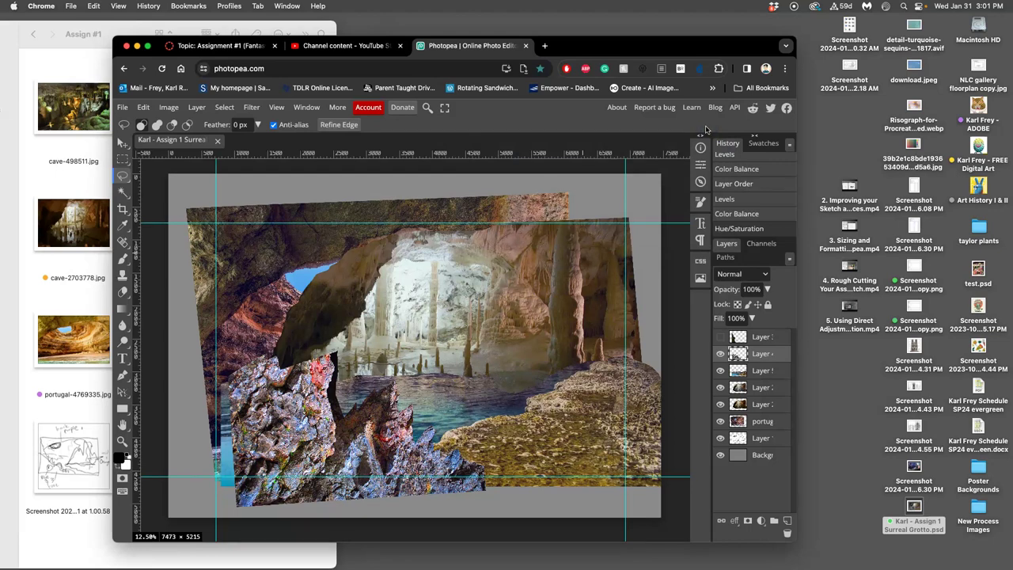
Show the top rock layer and apply a Levels adjustment that darkens the midtones
click(721, 338)
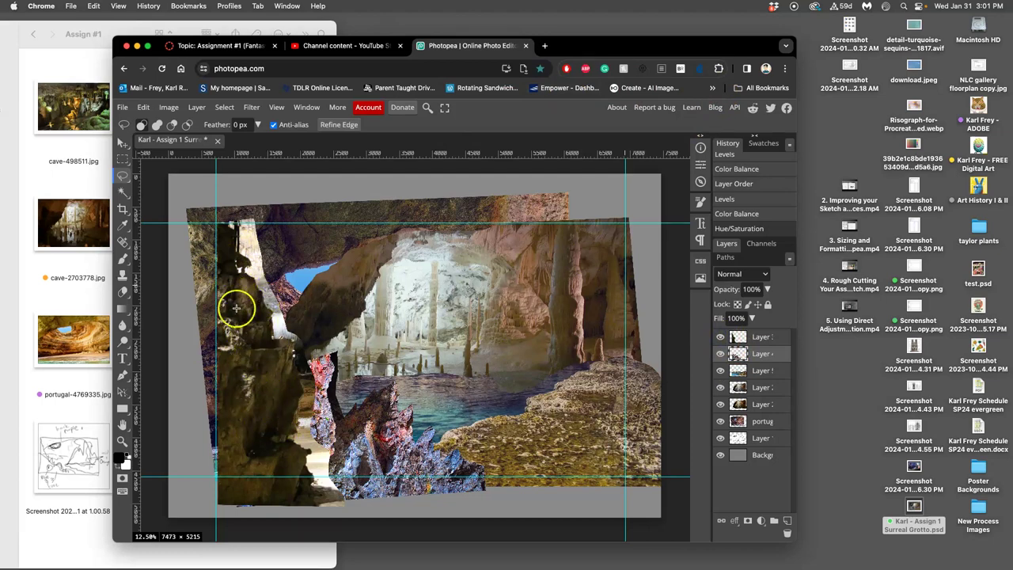
click(173, 107)
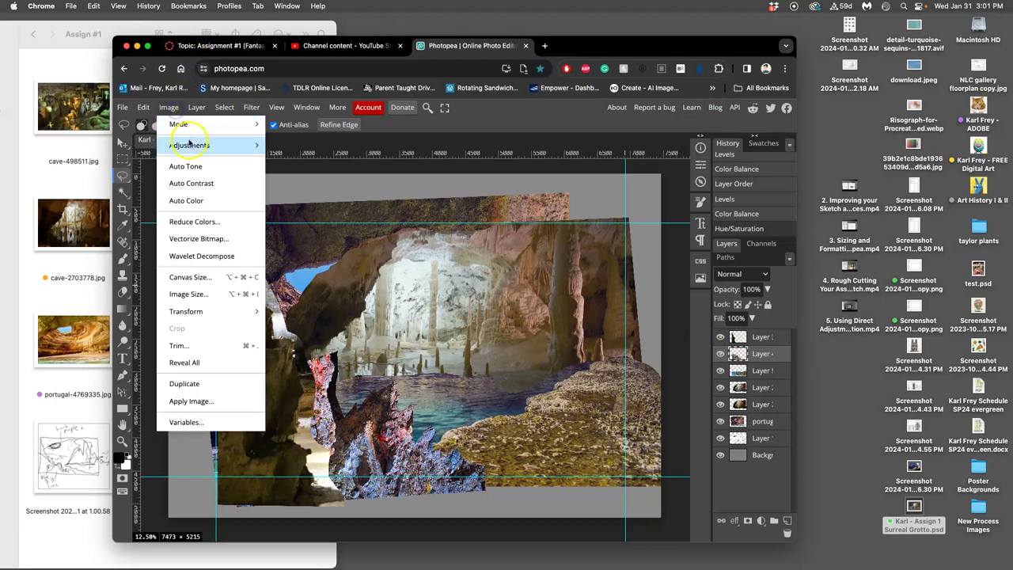
mouse_move(190, 144)
click(297, 159)
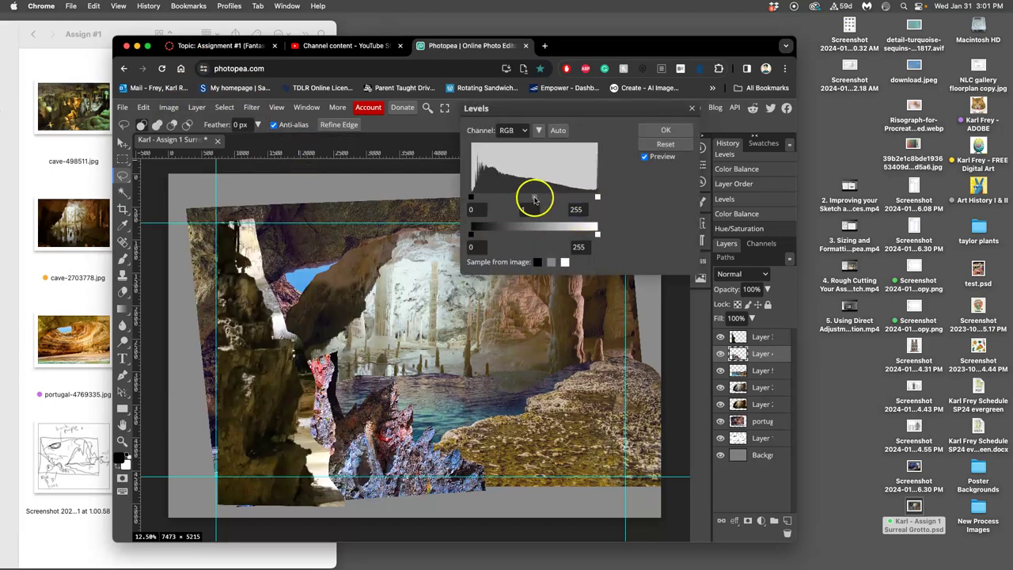
mouse_move(536, 199)
mouse_down()
mouse_move(549, 199)
mouse_move(534, 199)
mouse_up()
click(665, 130)
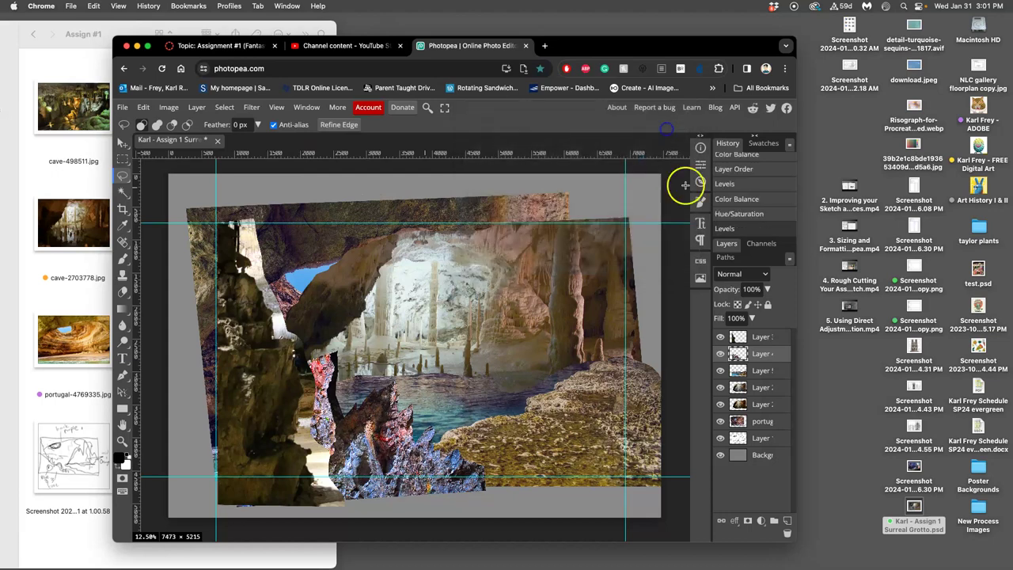
Select the rock pillar layer and apply Levels with midtone 1.3 and output white 186
click(754, 337)
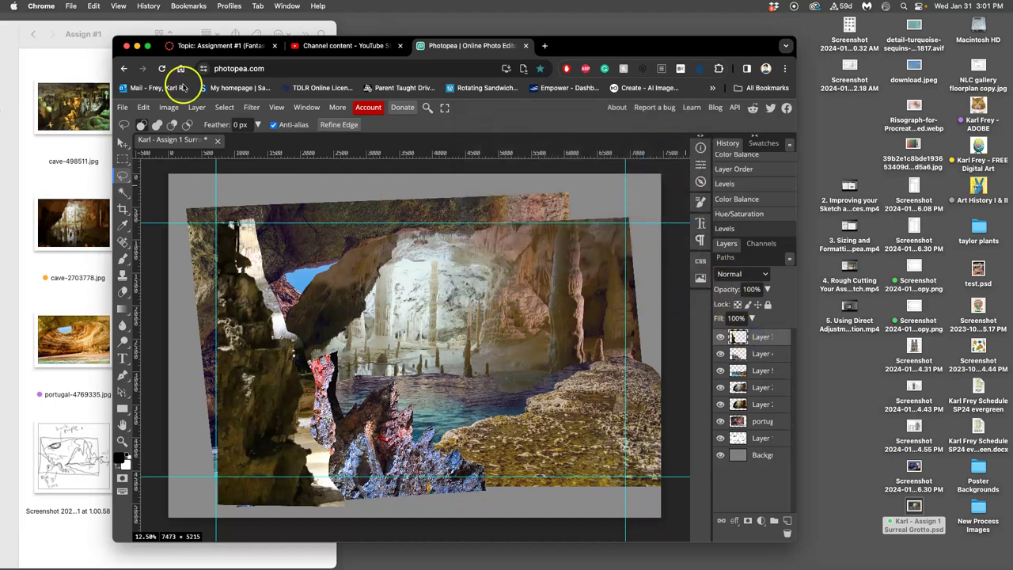
click(169, 107)
mouse_move(188, 145)
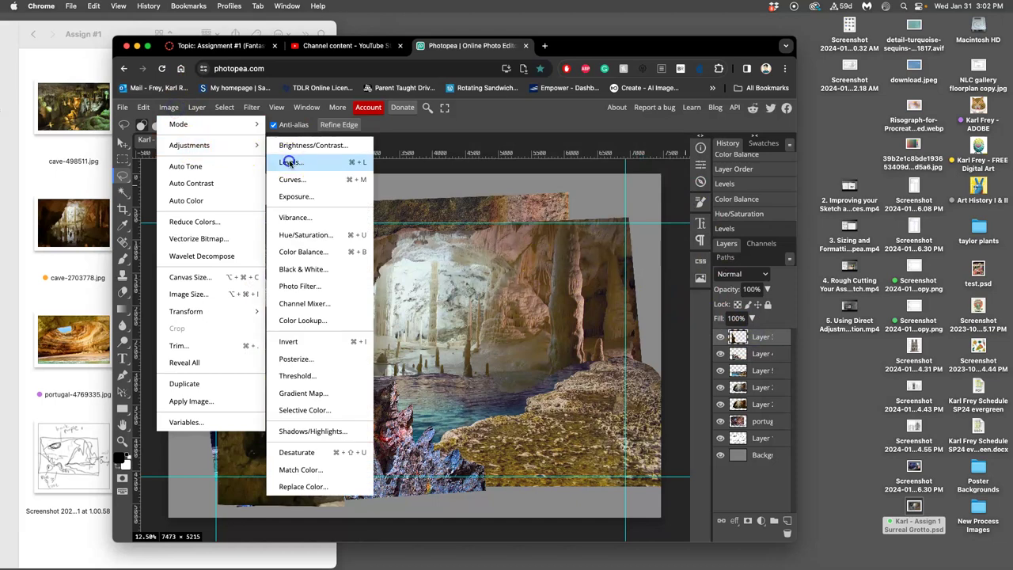
click(290, 162)
mouse_move(534, 198)
mouse_down()
mouse_move(560, 198)
mouse_move(526, 200)
mouse_up()
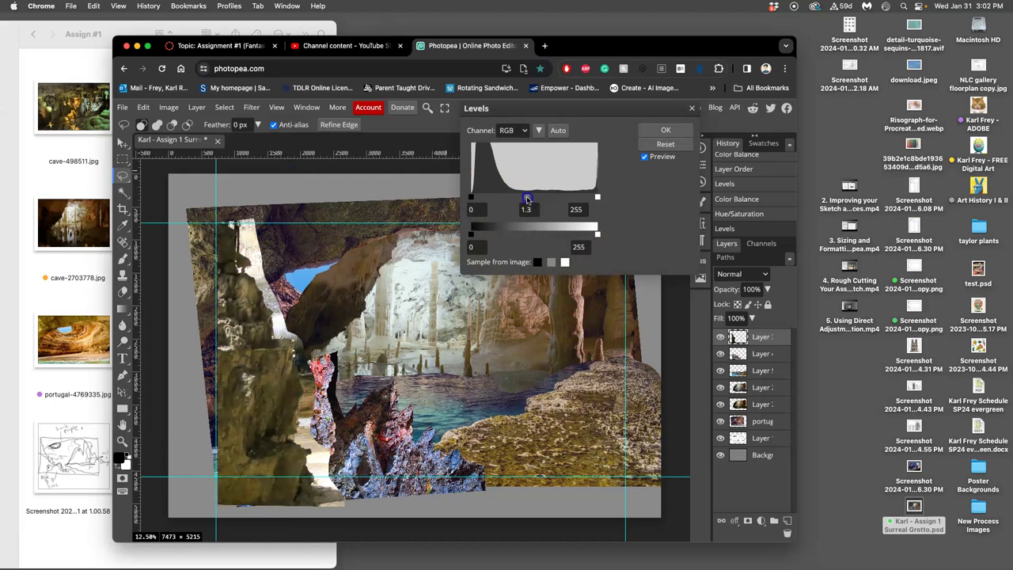
drag(597, 234, 564, 237)
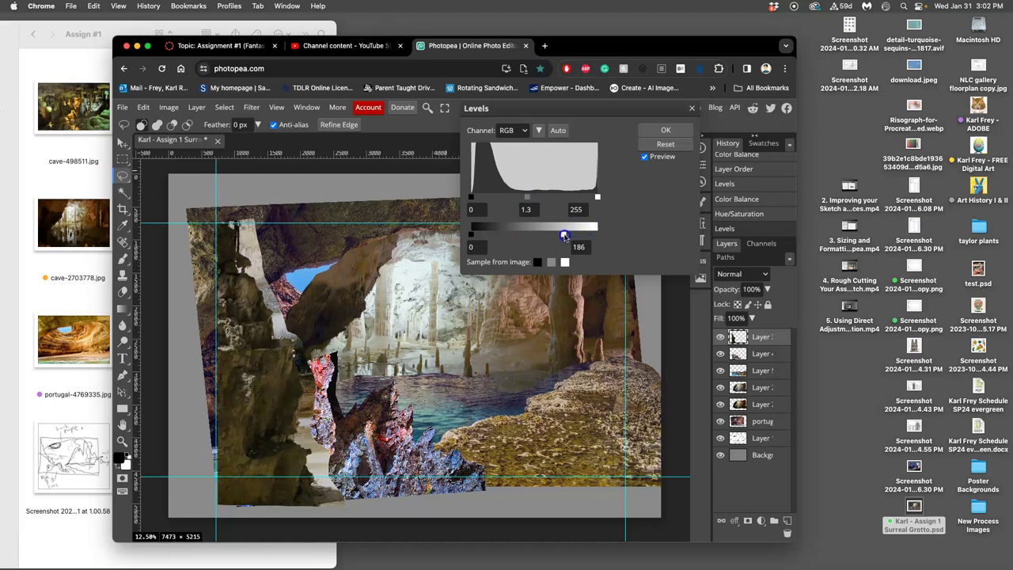
click(655, 131)
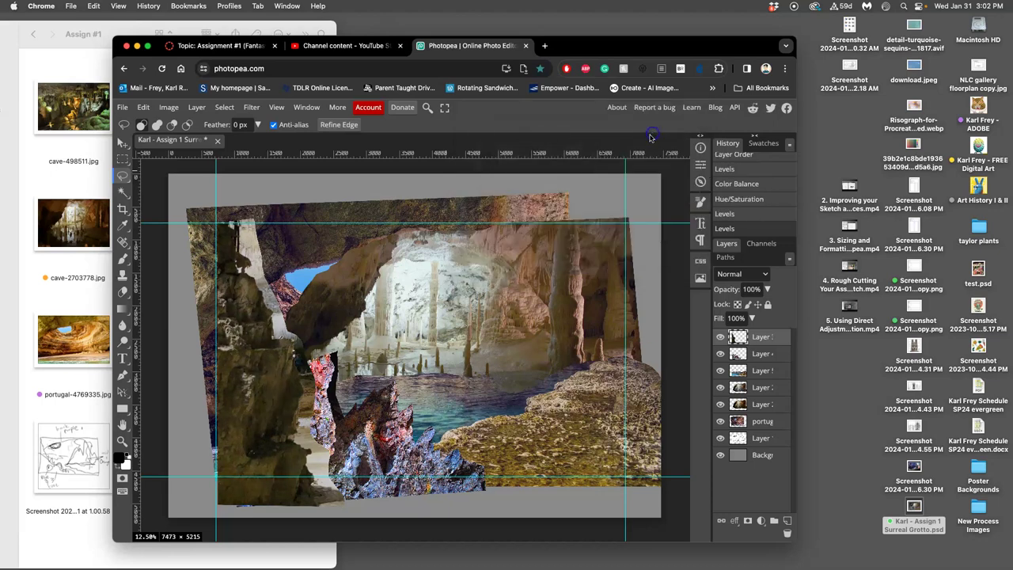
Open Color Balance on the rock pillar and shift its midtones toward blue
click(168, 107)
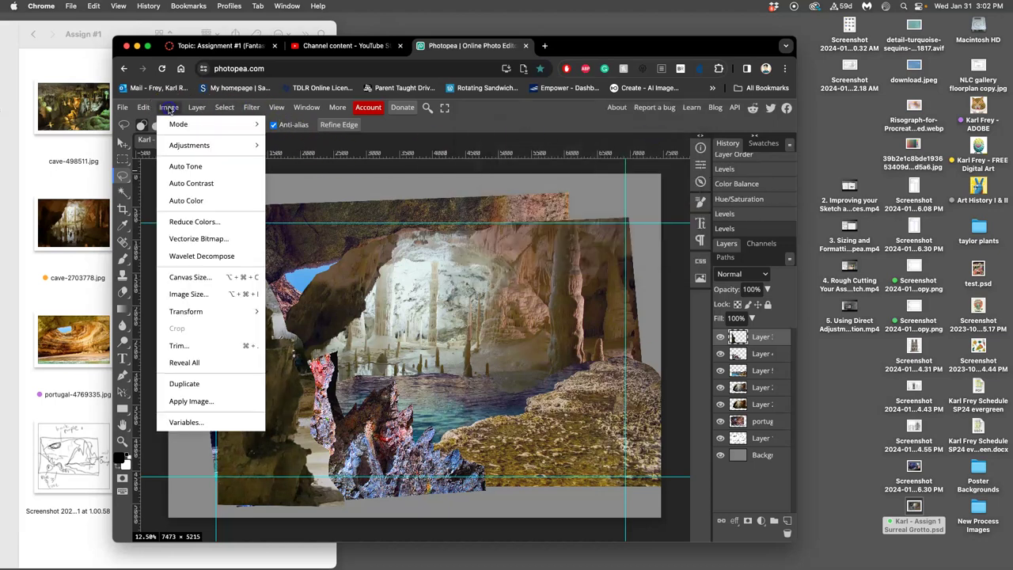
mouse_move(186, 144)
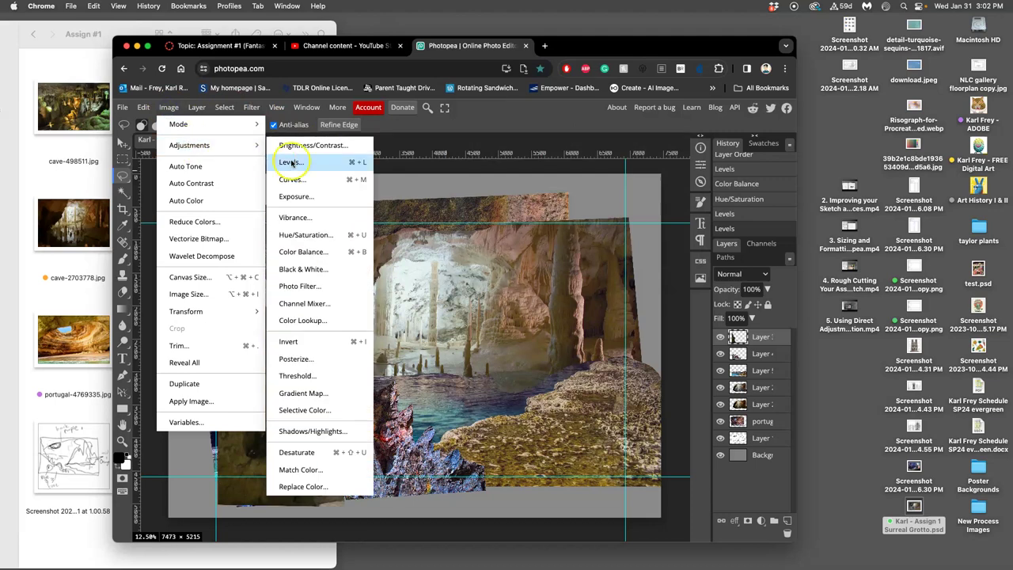
click(313, 251)
click(484, 130)
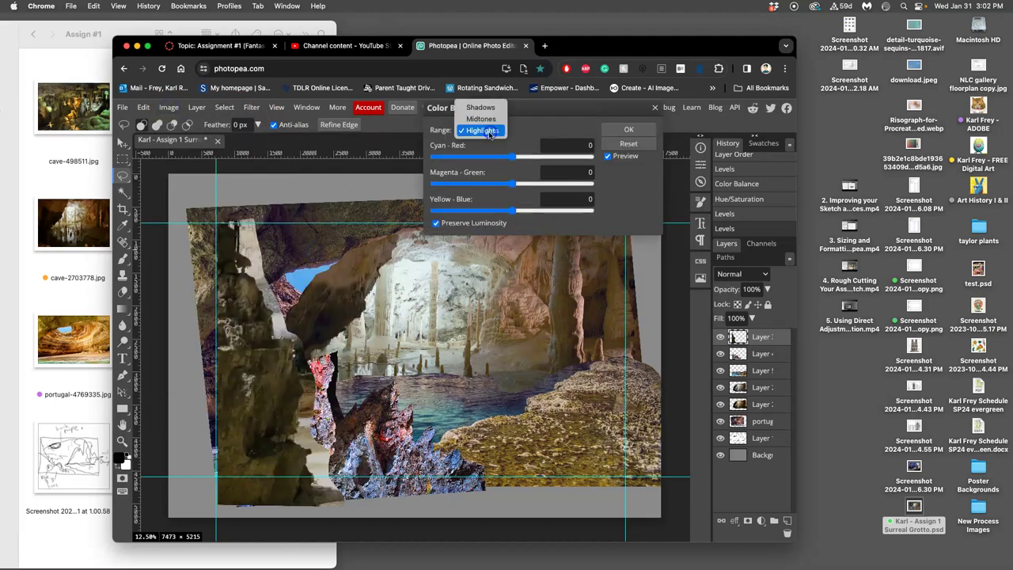
click(482, 119)
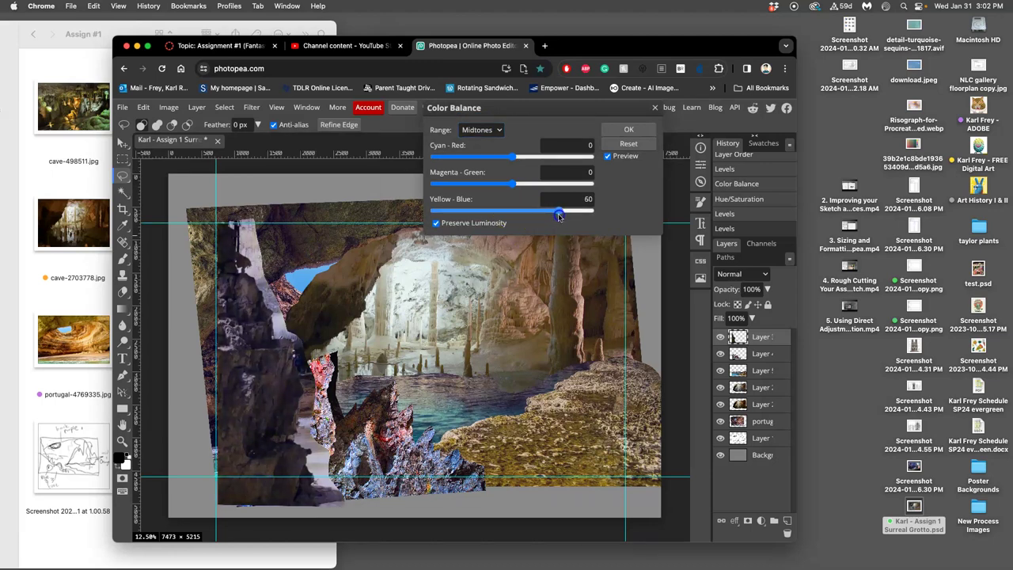
click(512, 158)
drag(513, 158, 504, 186)
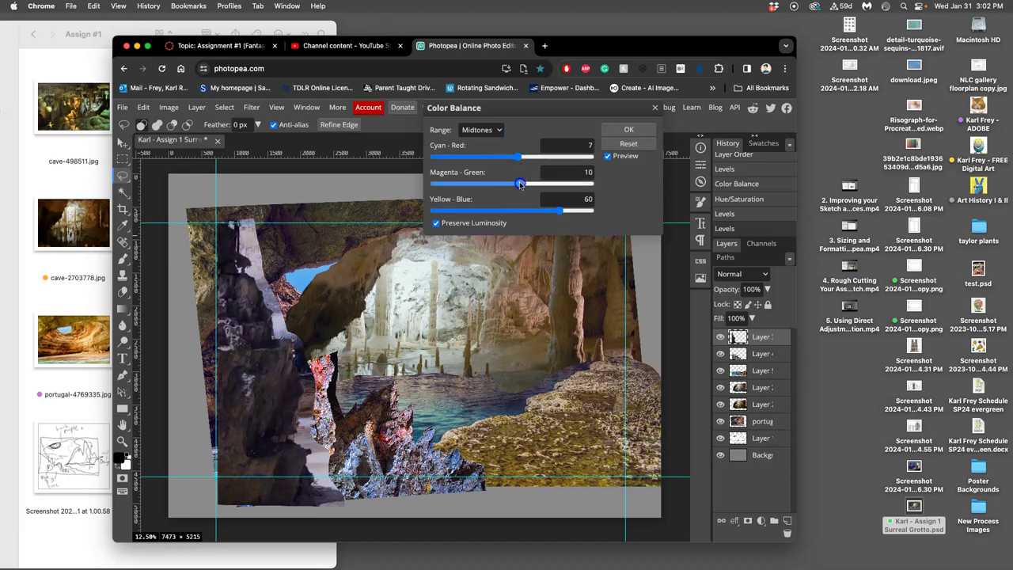
Shift the highlights slightly toward yellow and warm them toward red
click(488, 131)
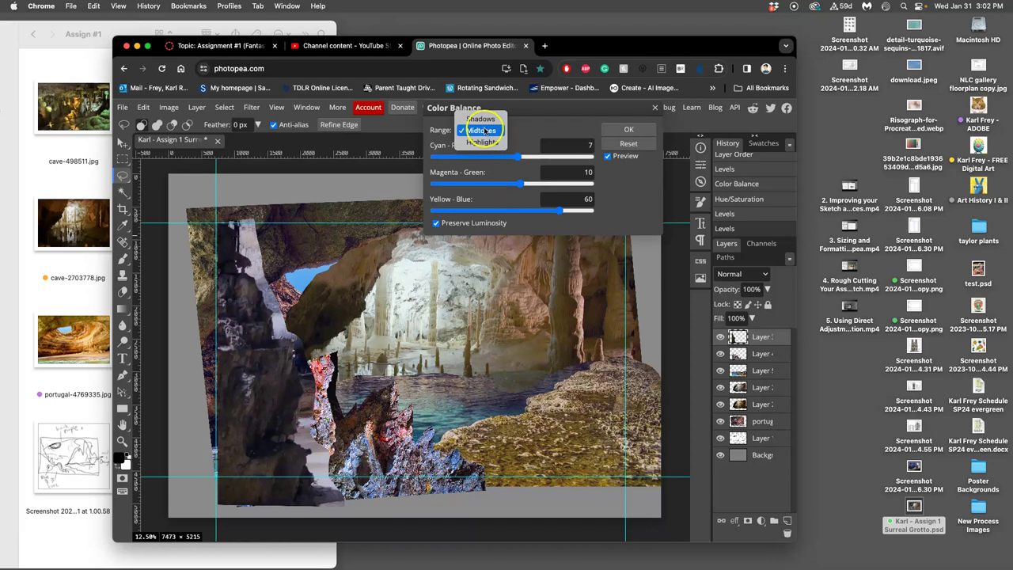
click(483, 141)
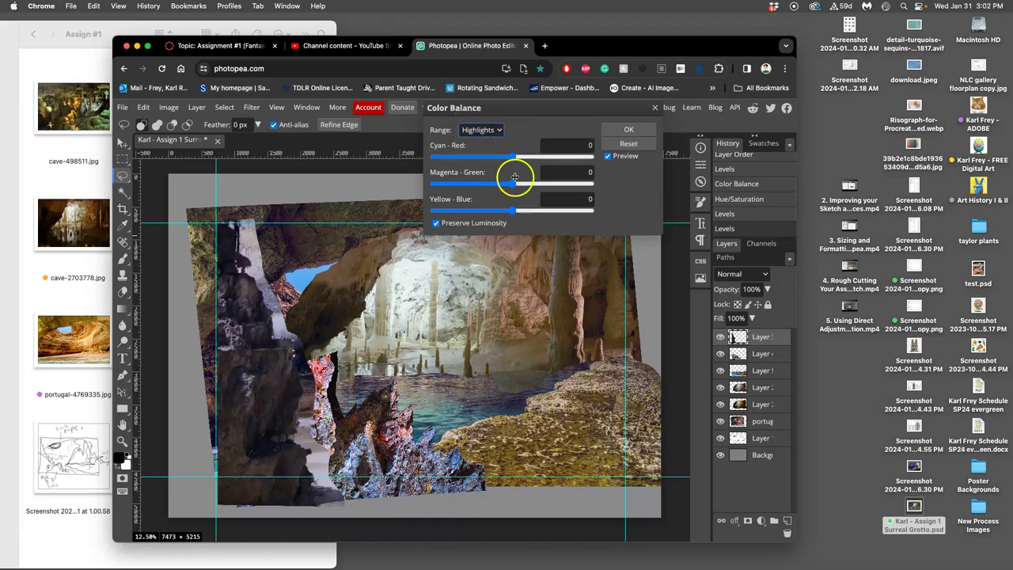
click(514, 215)
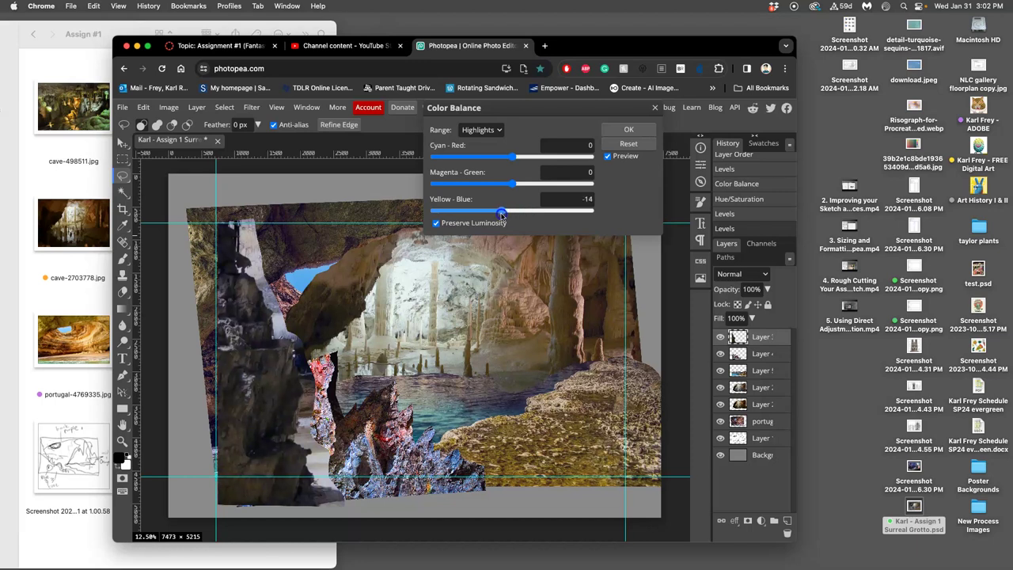
drag(501, 215, 499, 213)
click(514, 155)
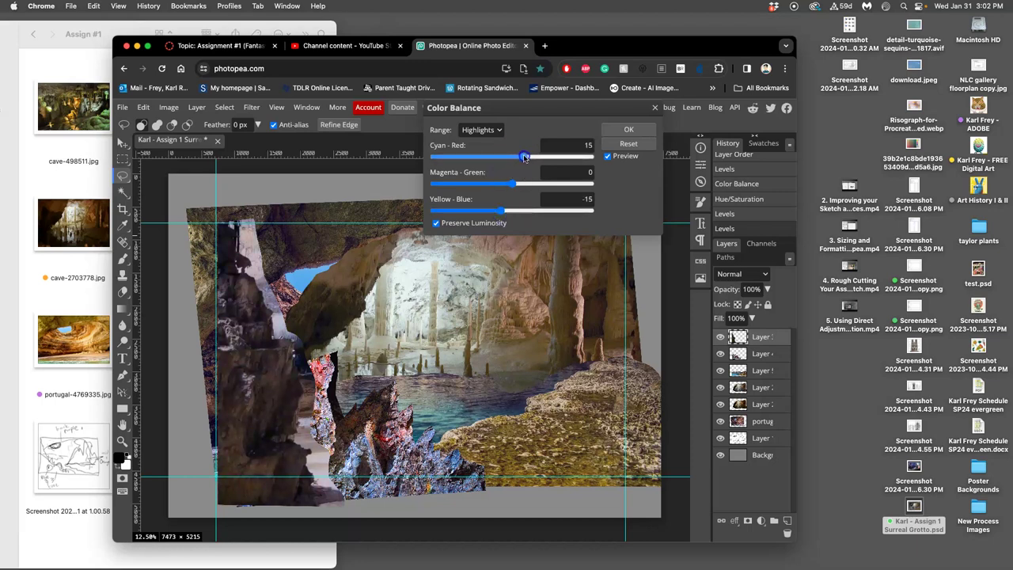
drag(514, 183, 521, 184)
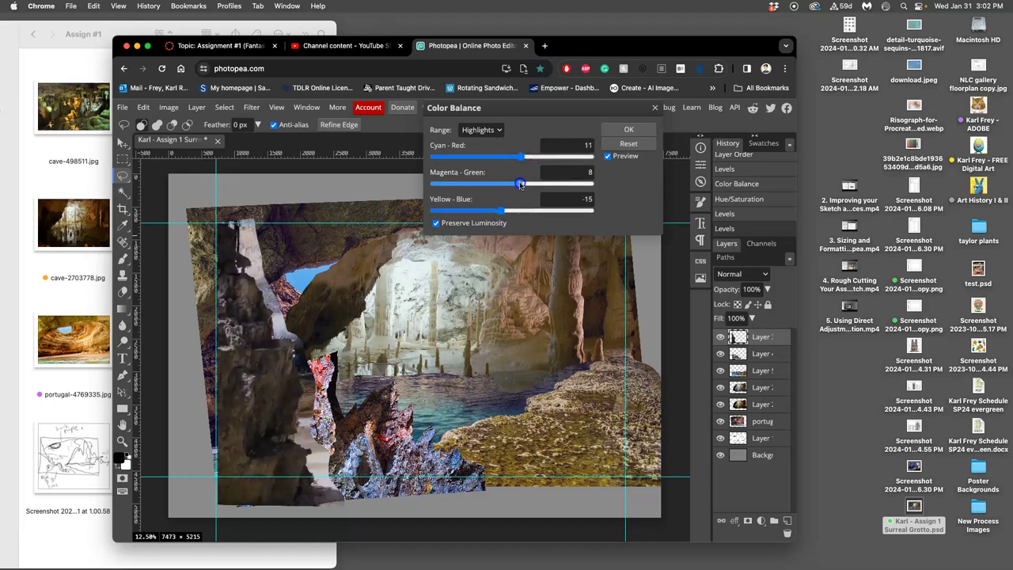
Set the shadows to Cyan-Red -15, Magenta-Green 6, Yellow-Blue 18 and apply
click(481, 130)
click(480, 104)
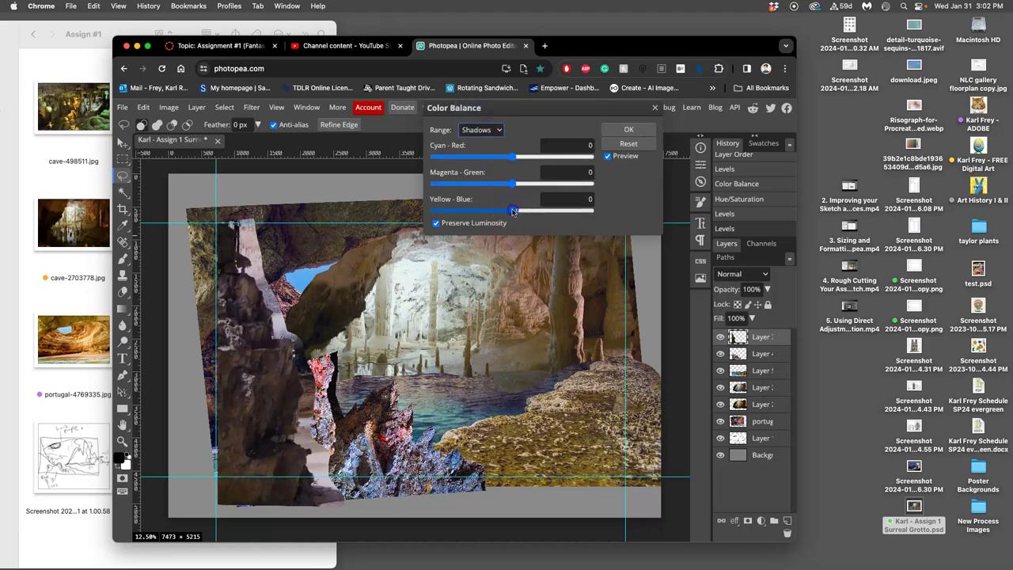
drag(515, 211, 523, 212)
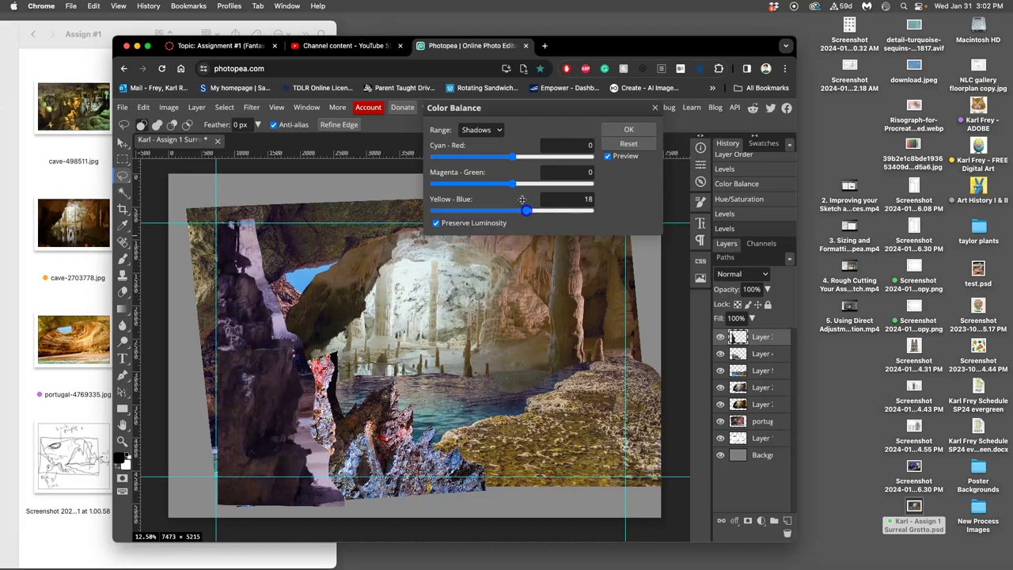
drag(514, 156, 507, 159)
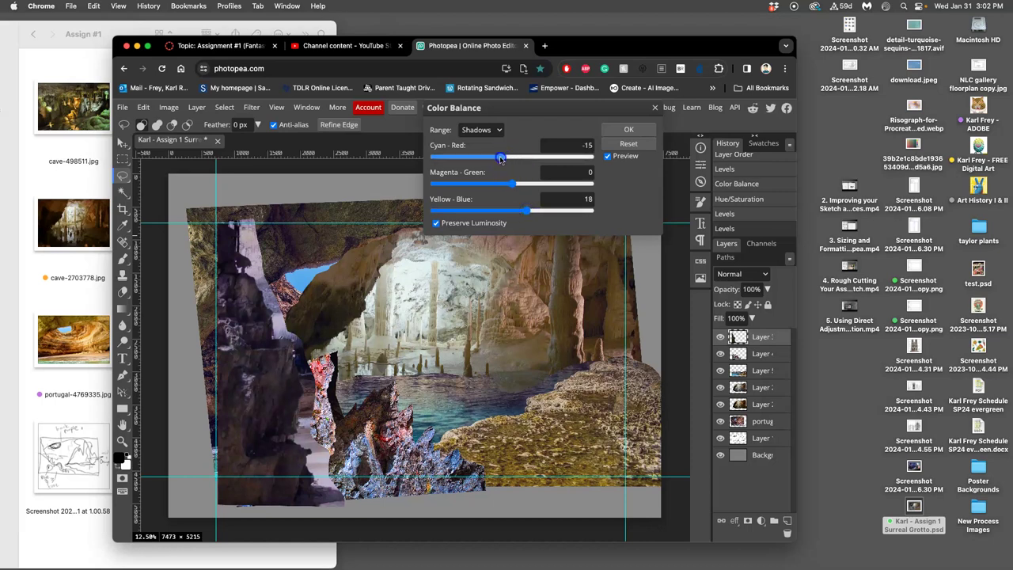
click(513, 184)
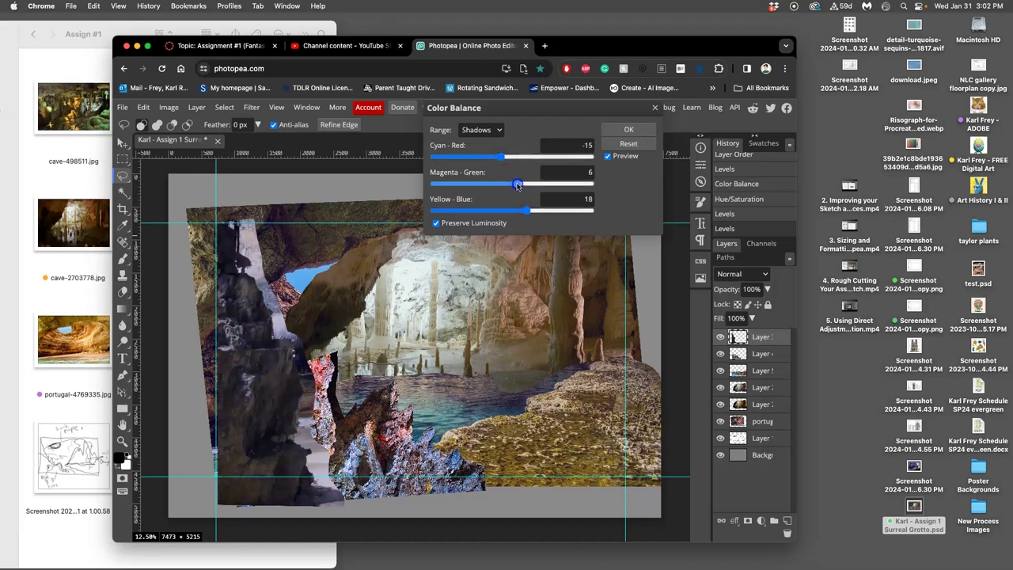
drag(517, 184, 517, 185)
click(627, 130)
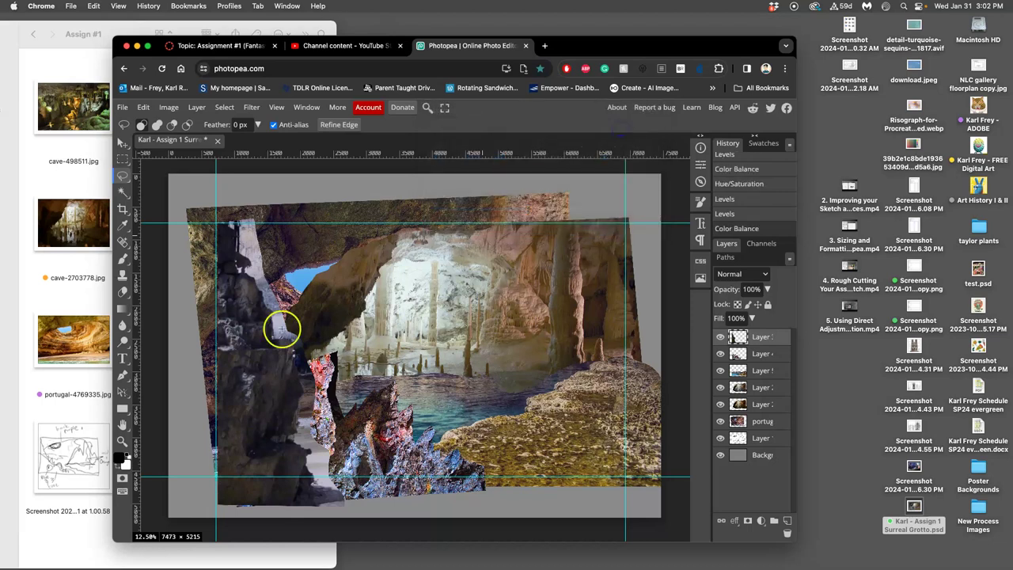
Apply a Hue/Saturation boost of +45 saturation to the rock pillar
click(169, 107)
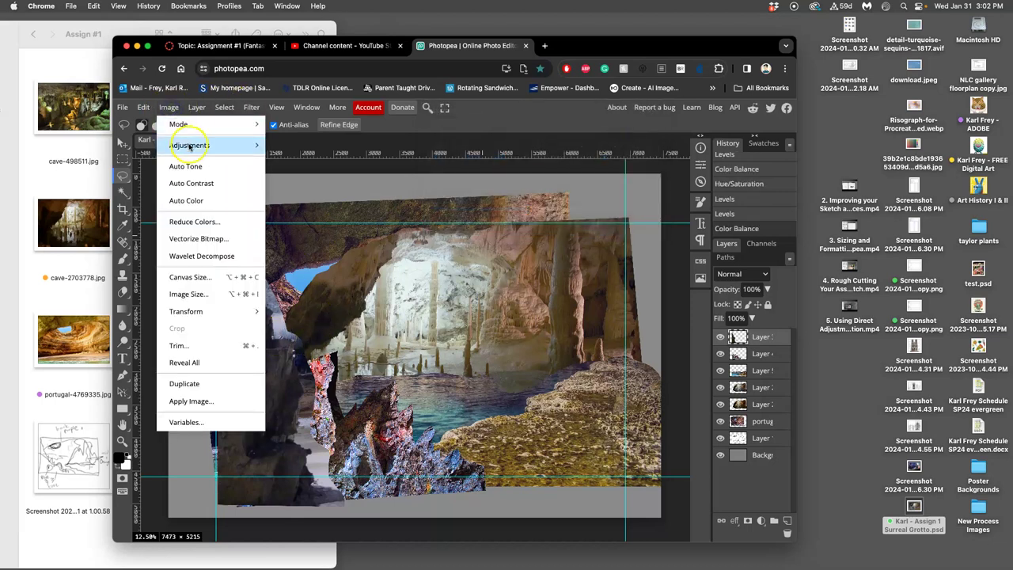
mouse_move(189, 145)
click(310, 230)
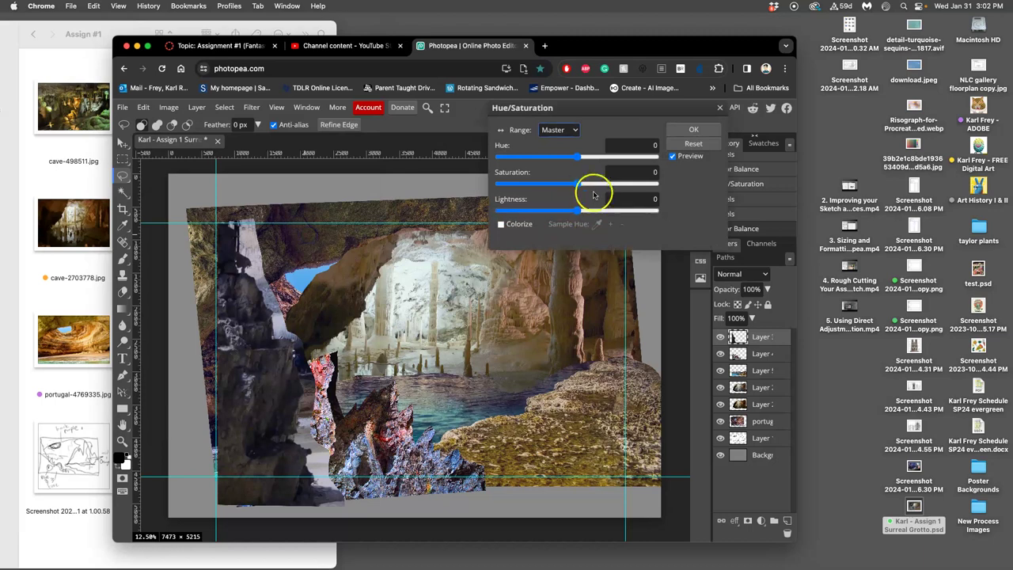
drag(579, 184, 613, 185)
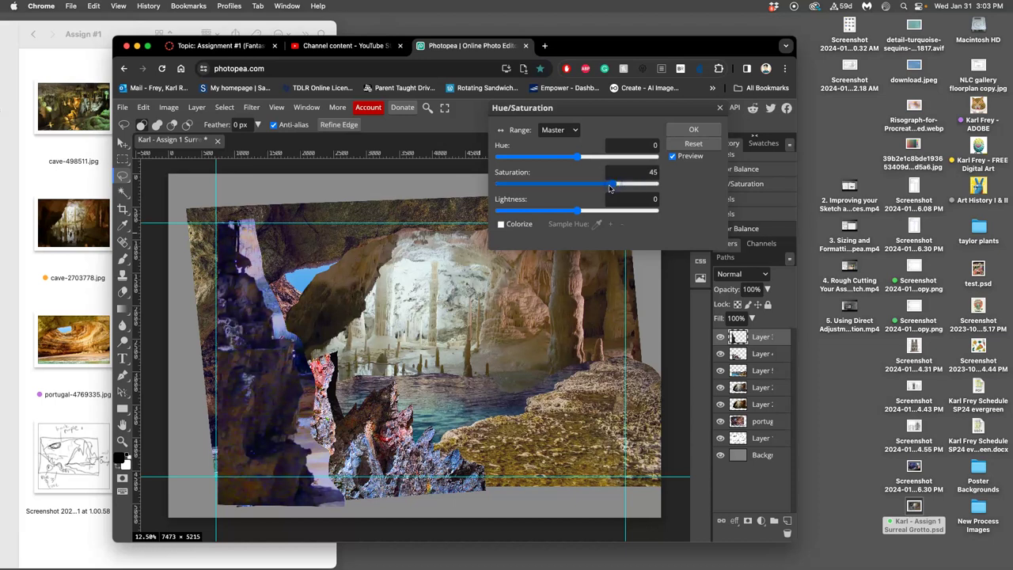
click(691, 129)
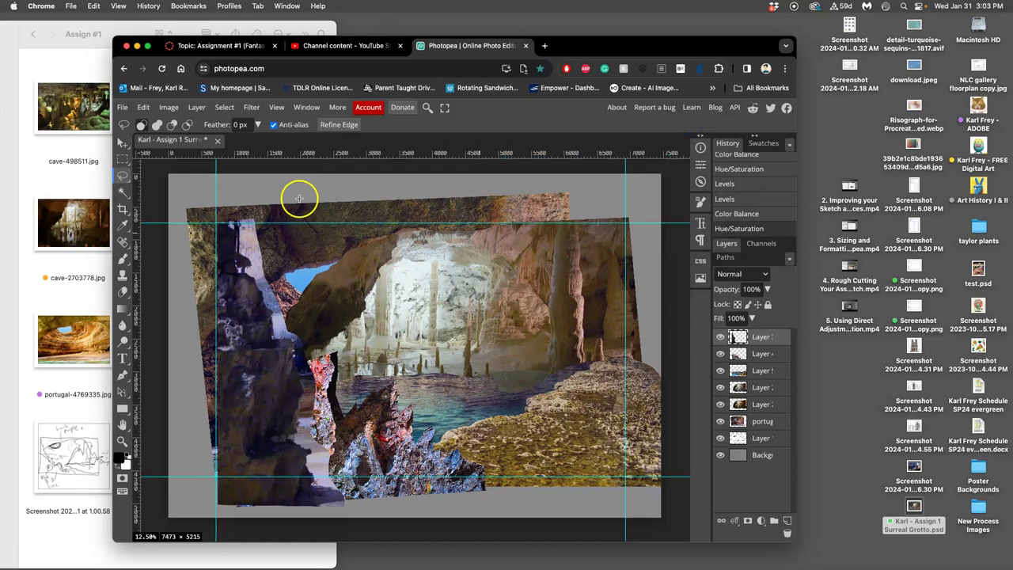
click(169, 107)
Apply Levels with input levels 10, 1.12 and 236
mouse_move(190, 145)
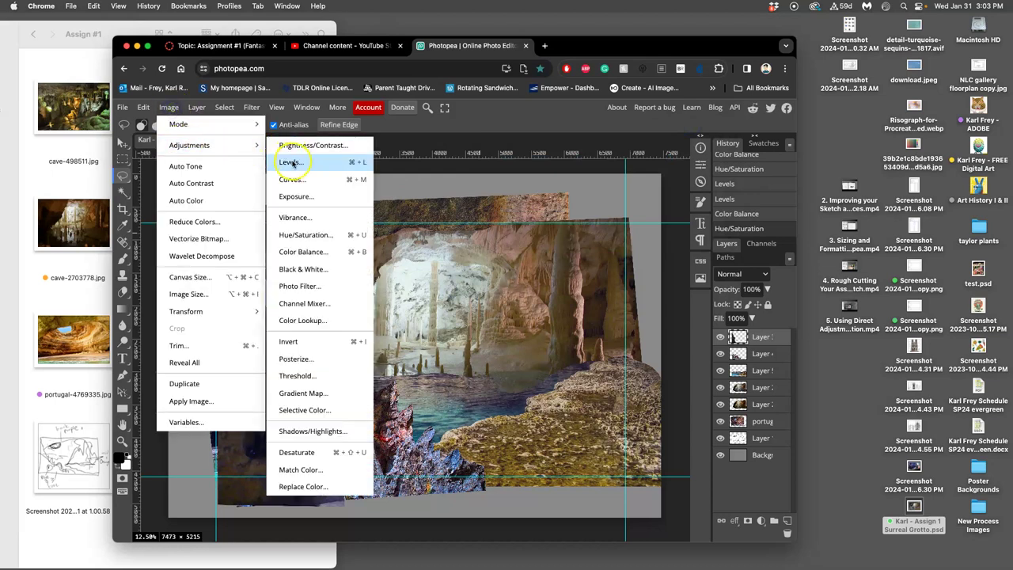
click(292, 162)
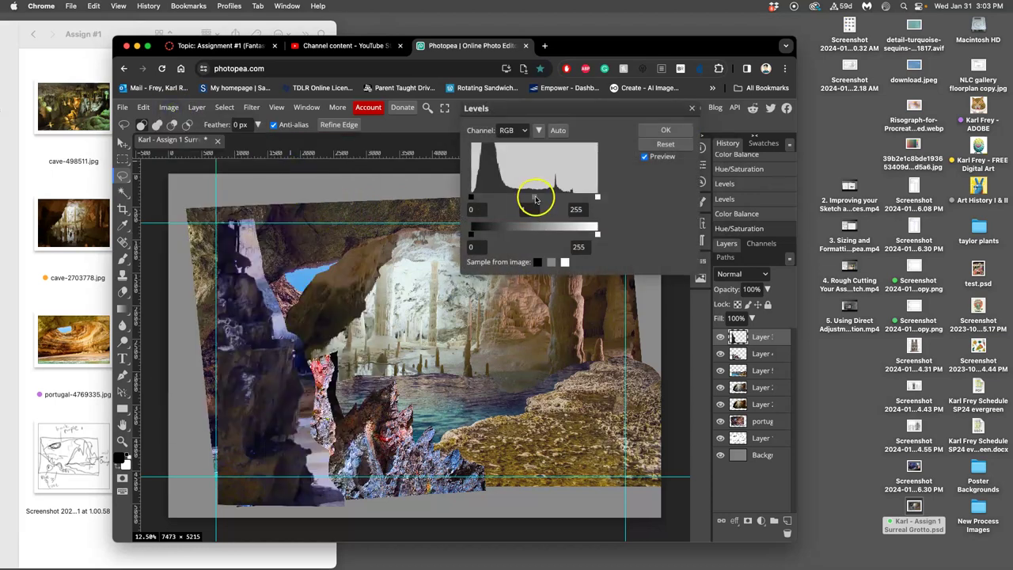
drag(534, 199, 478, 199)
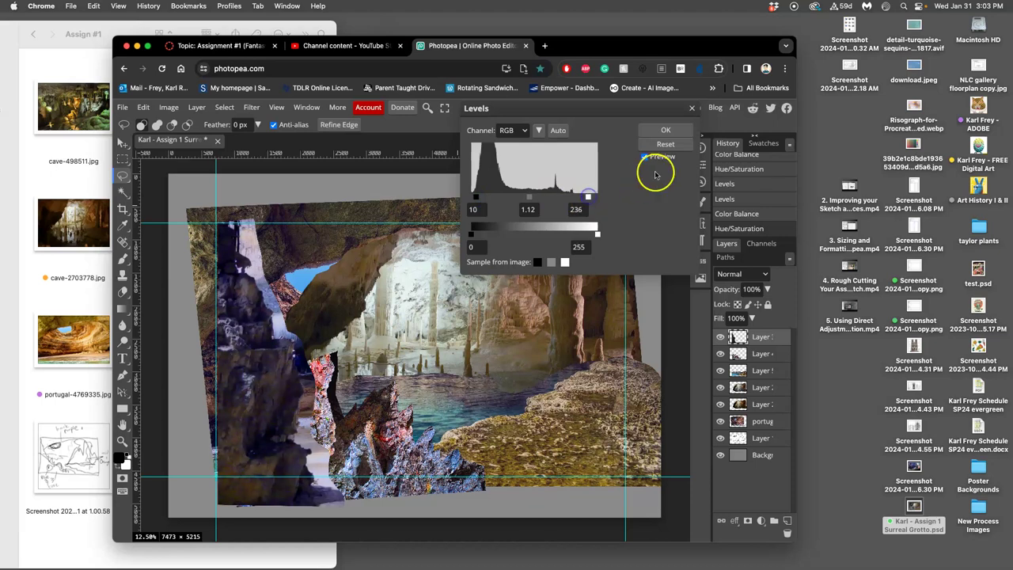
click(671, 130)
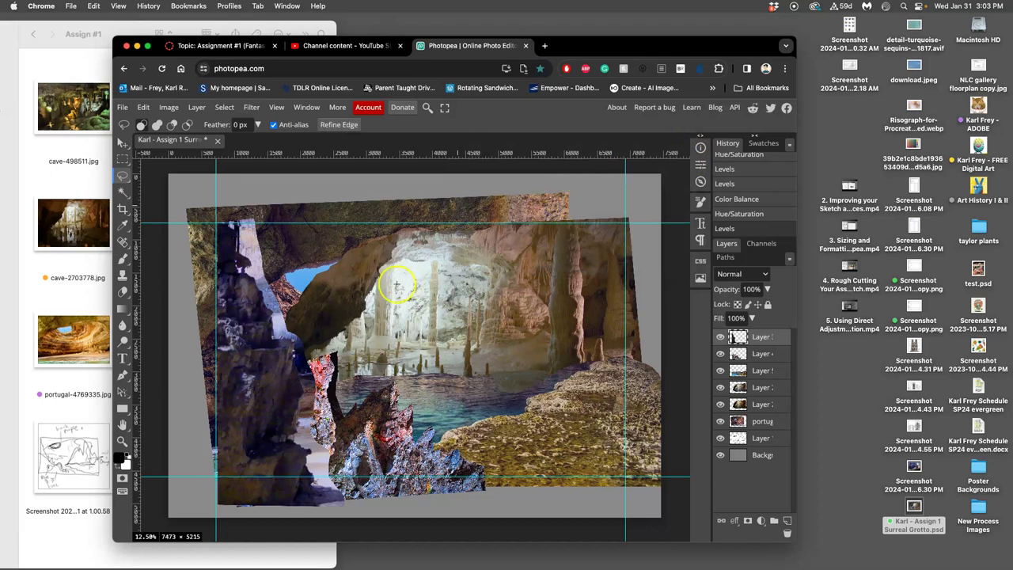
Apply a second Levels with the input black point raised to 7
click(173, 107)
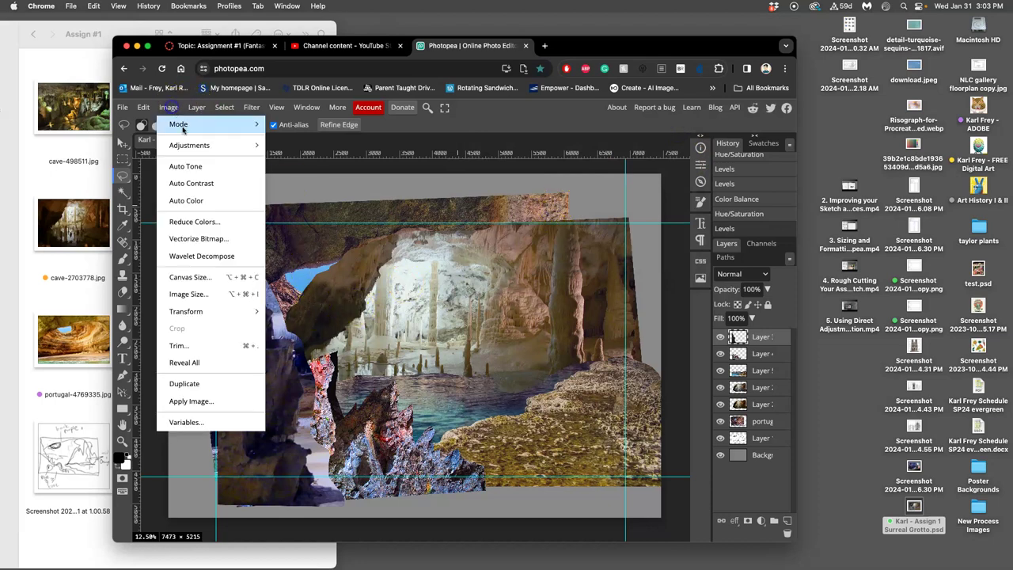
mouse_move(190, 145)
click(297, 162)
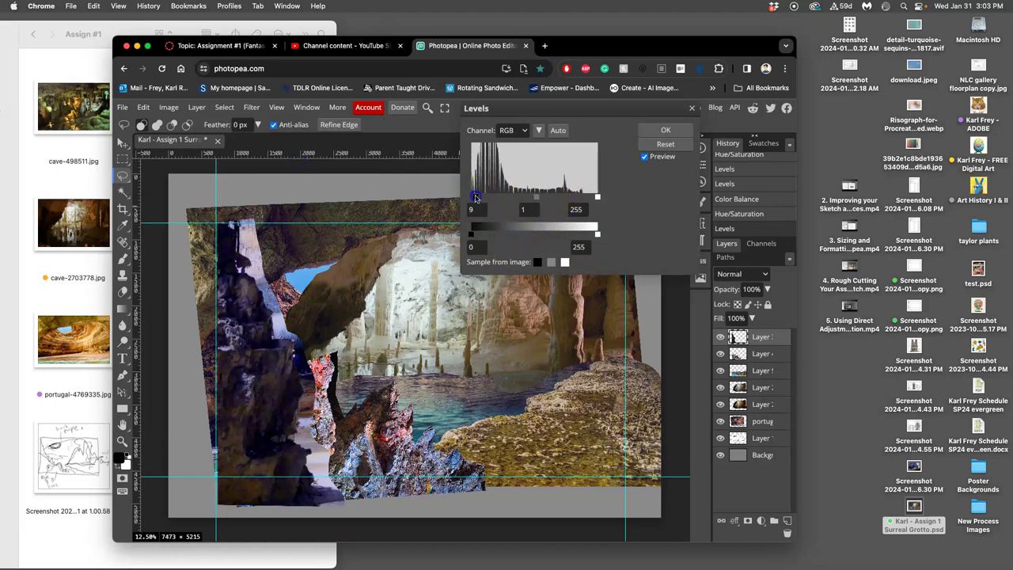
click(657, 132)
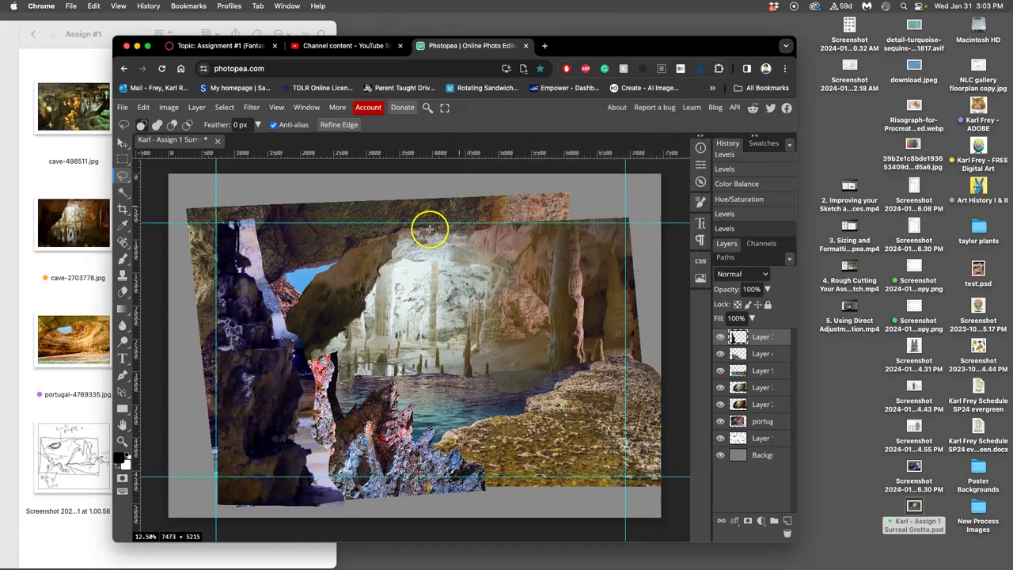
Zoom in and out on the collage, toggle the foreground rock, then bring Finder's Assign #1 forward
scroll(411, 228, up, 5)
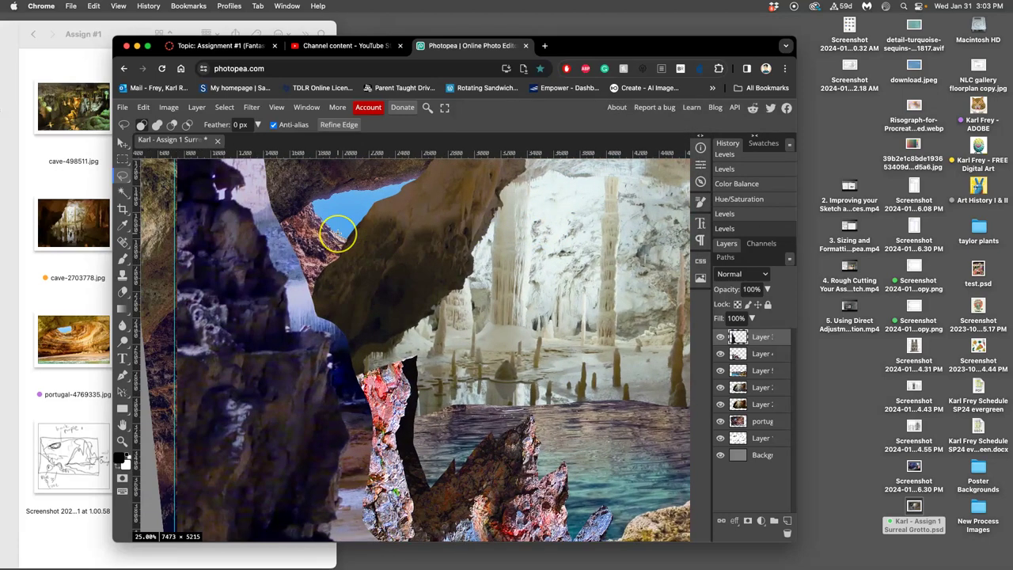
scroll(341, 231, up, 5)
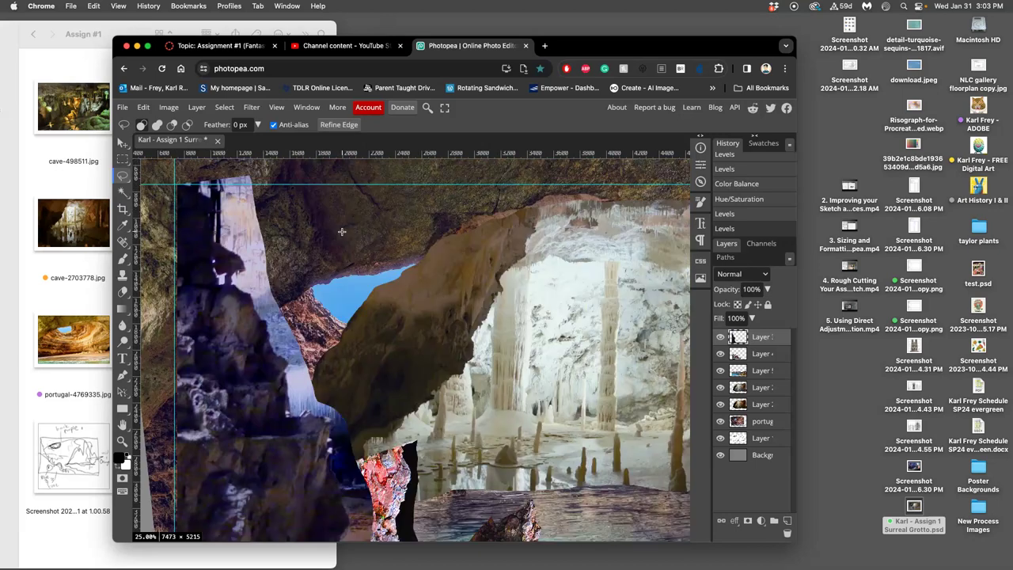
scroll(342, 229, down, 3)
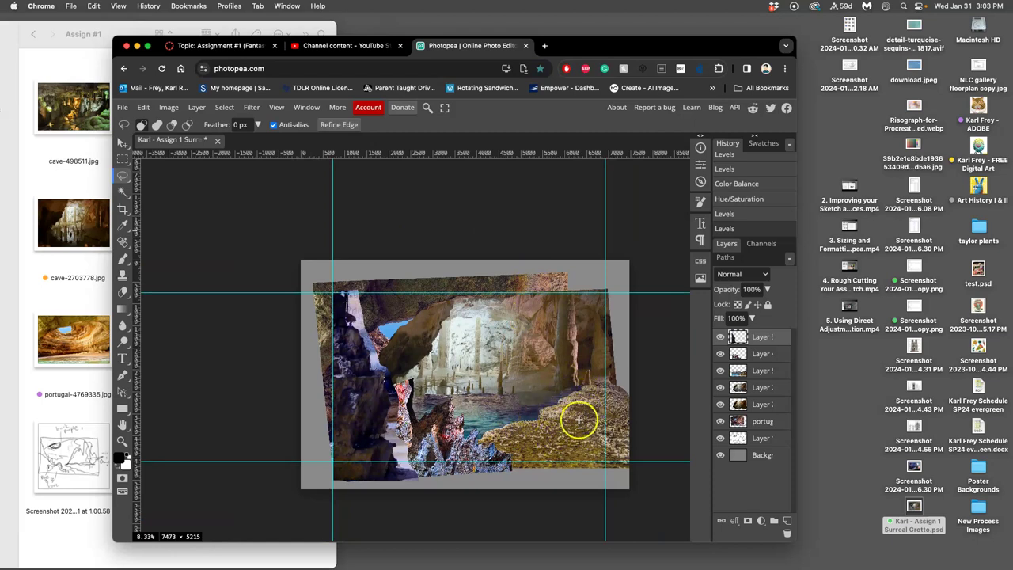
click(720, 371)
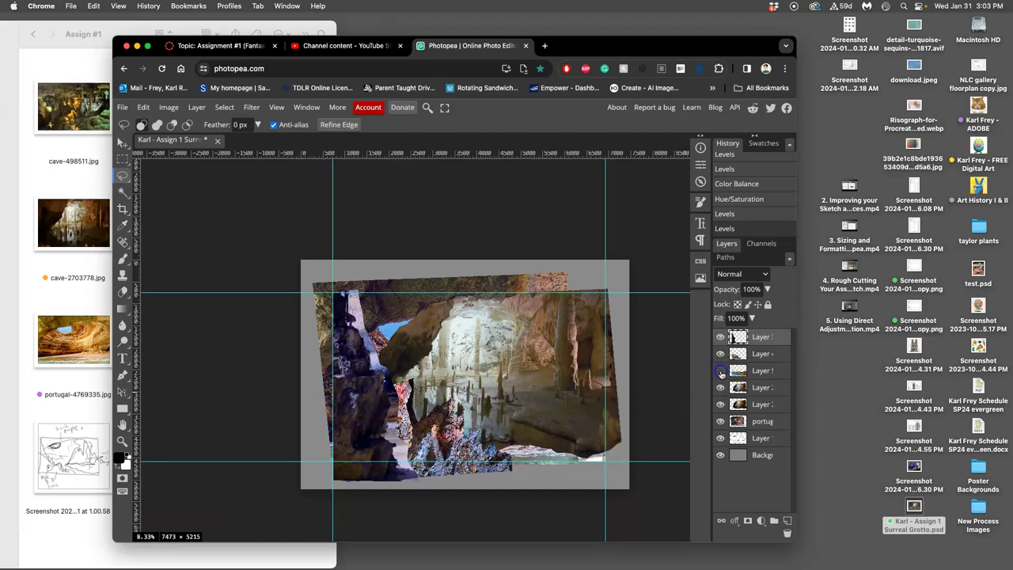
click(721, 371)
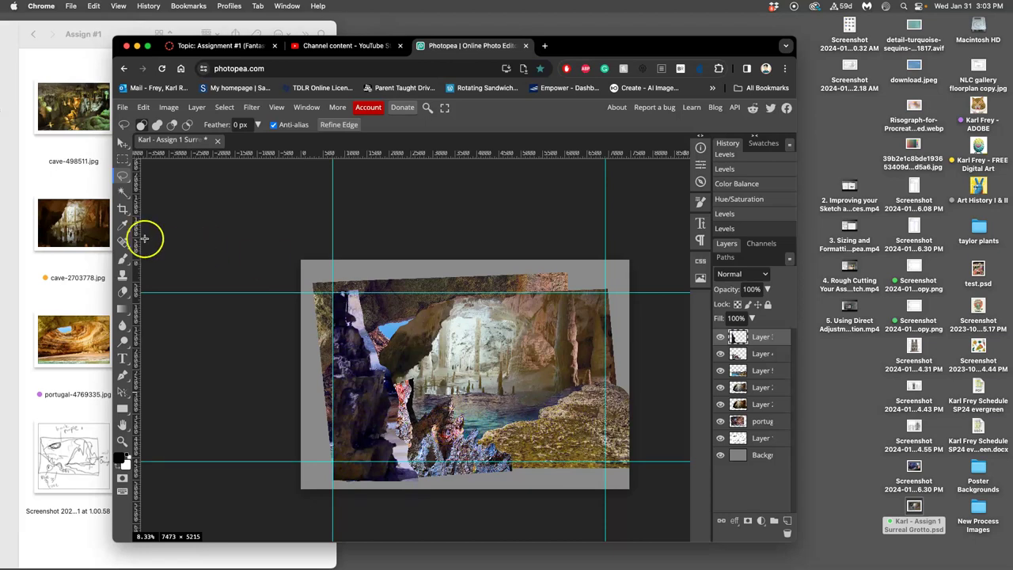
click(76, 236)
click(173, 188)
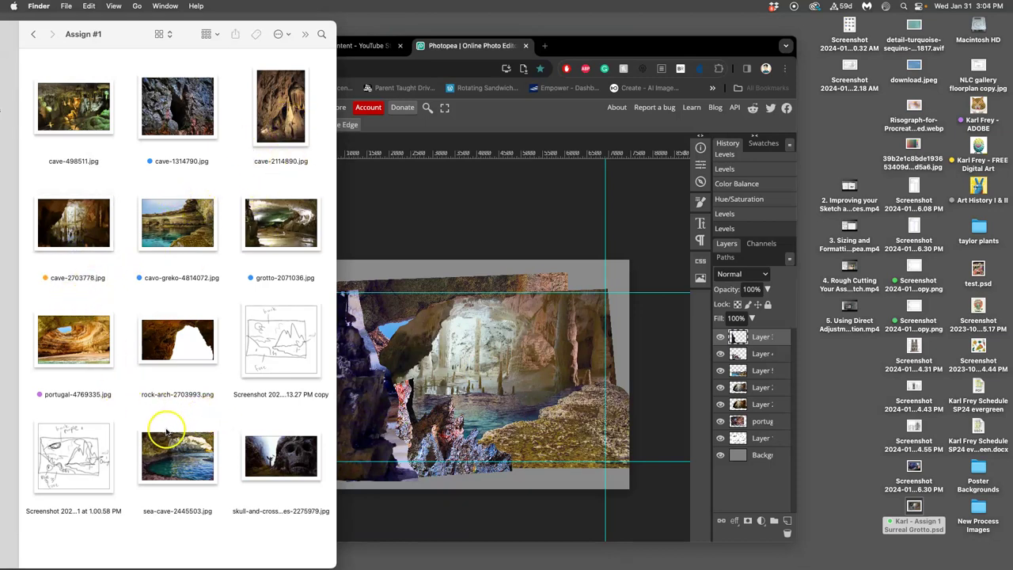
Place cave-498511.jpg from Finder onto the canvas and commit it
click(80, 120)
drag(85, 123, 446, 340)
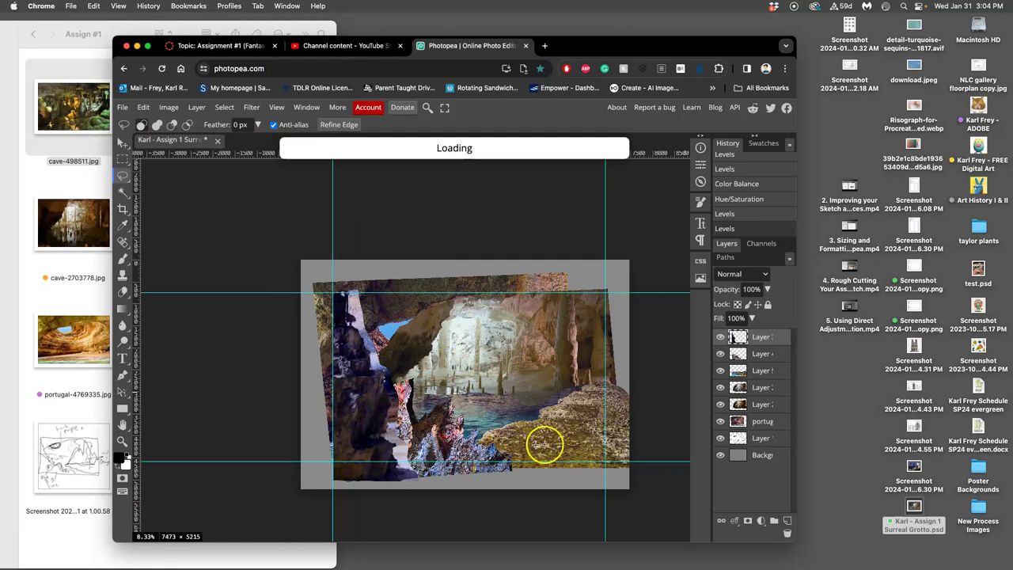
drag(578, 441, 544, 430)
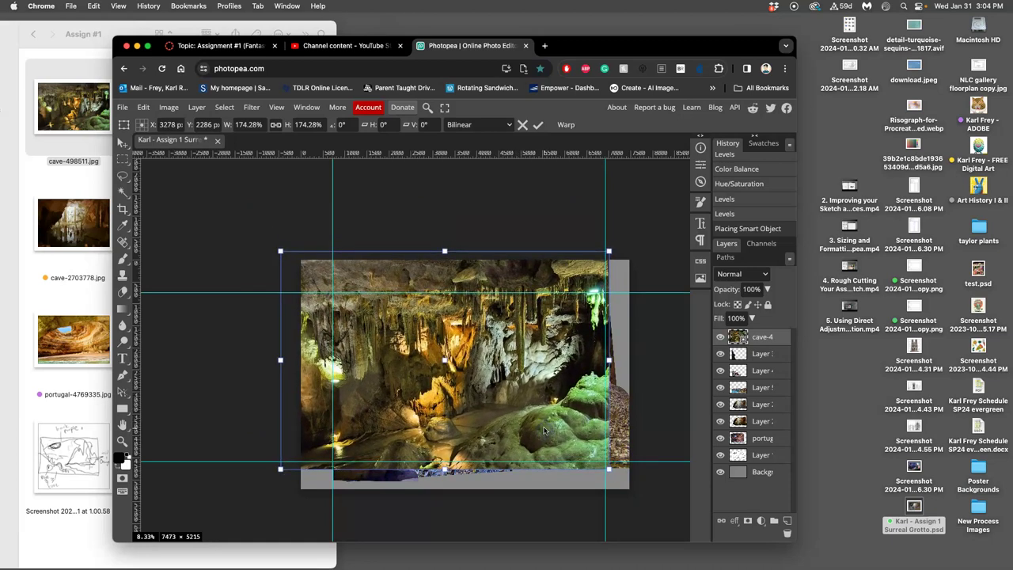
click(123, 176)
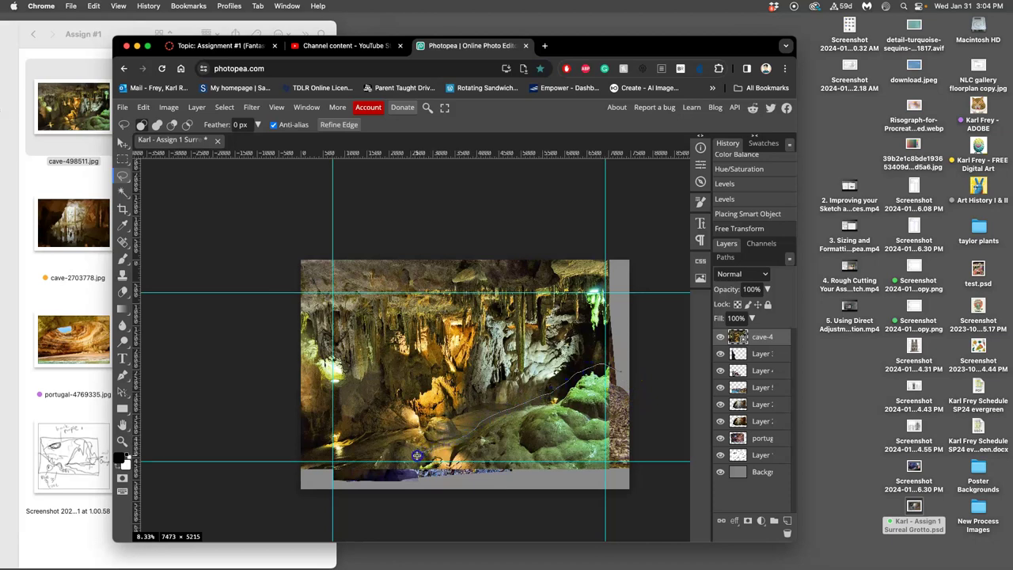
Lasso the green mossy rocks onto a new layer, hide cave-4, and move the moss layer lower
drag(647, 452, 642, 402)
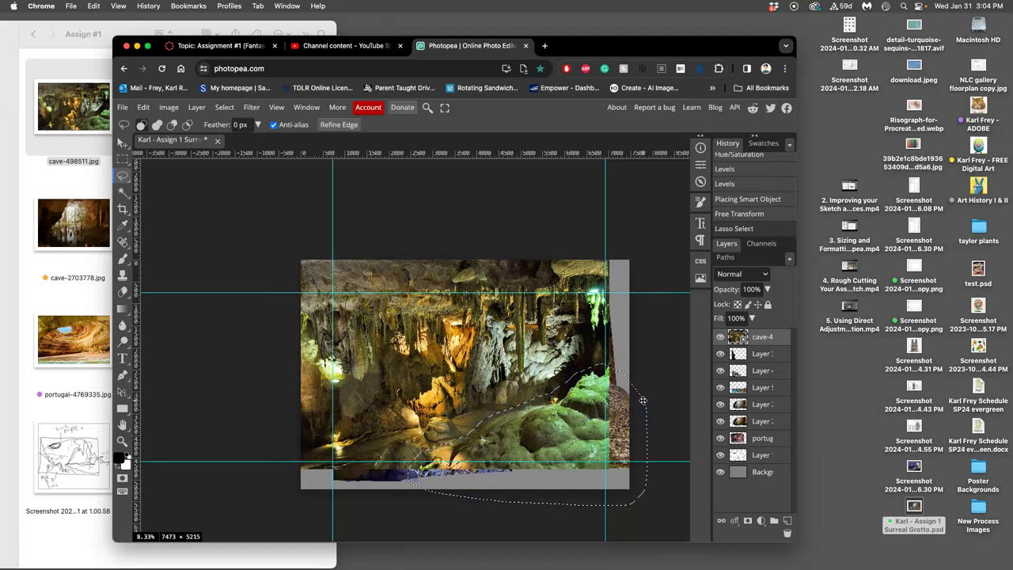
key(super+j)
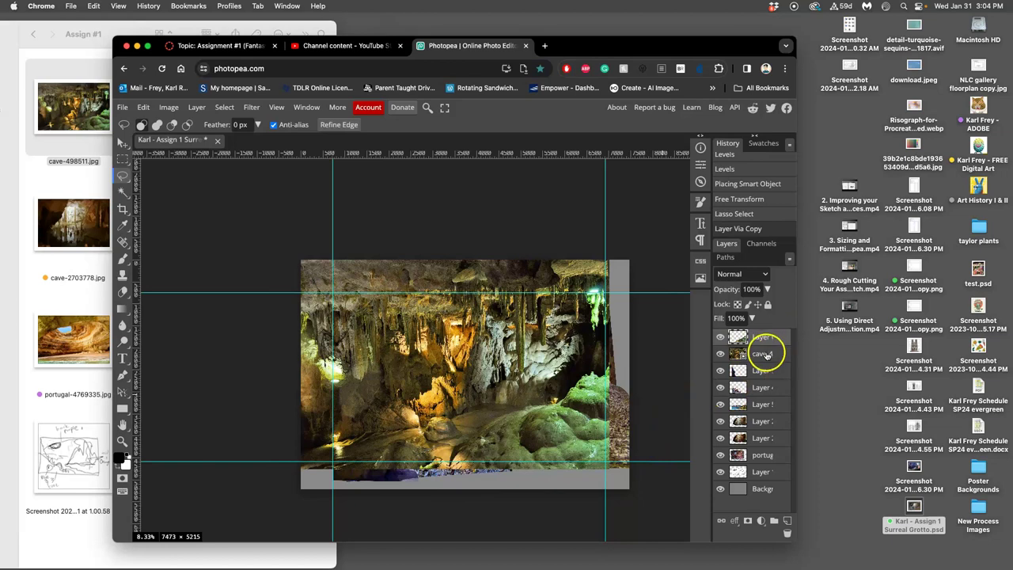
click(719, 352)
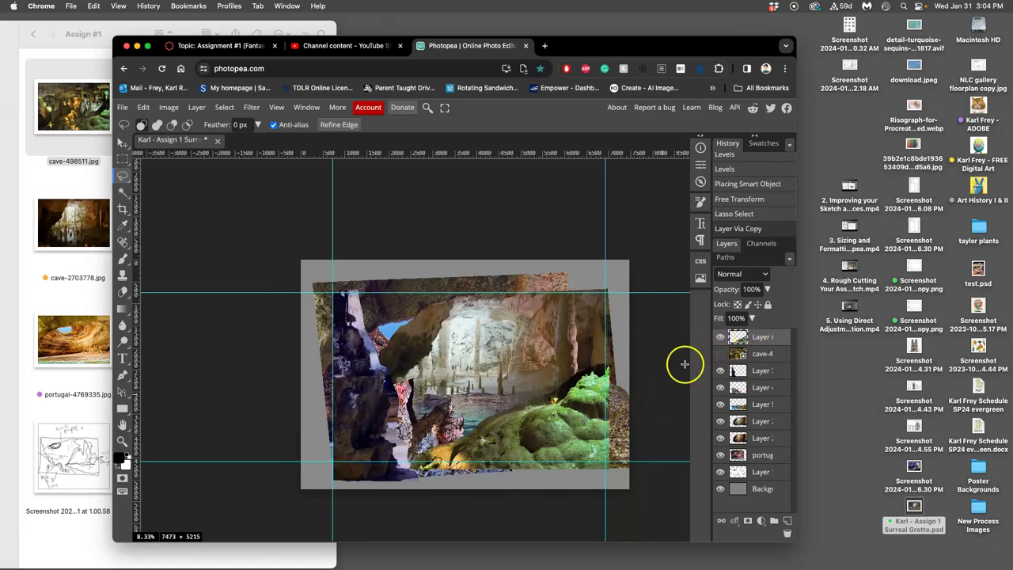
drag(743, 339, 756, 396)
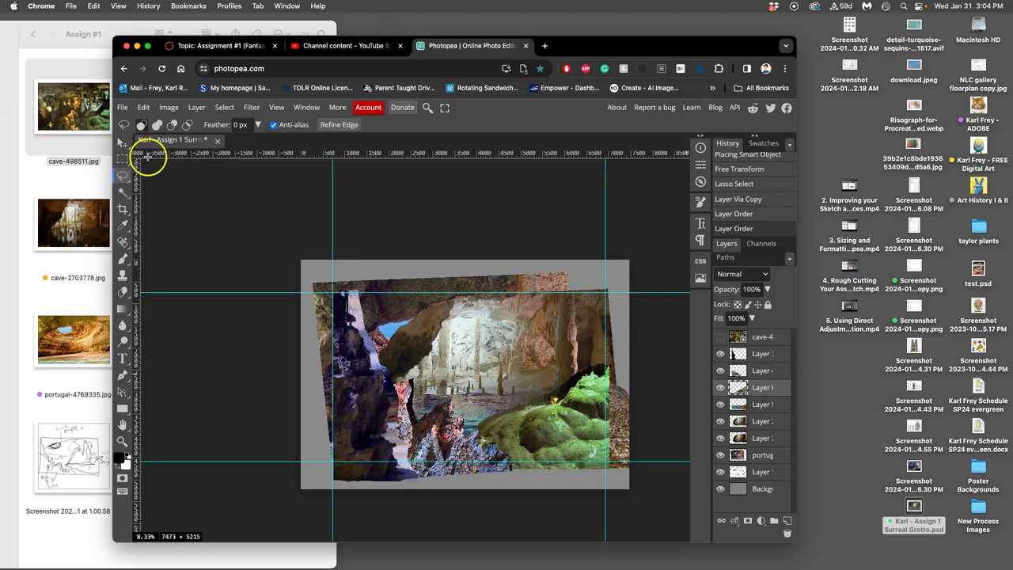
Nudge the moss piece down-right with the Move tool, then delete the cave-4 layer
click(121, 145)
mouse_move(580, 402)
mouse_down()
mouse_move(594, 418)
mouse_move(578, 421)
mouse_up()
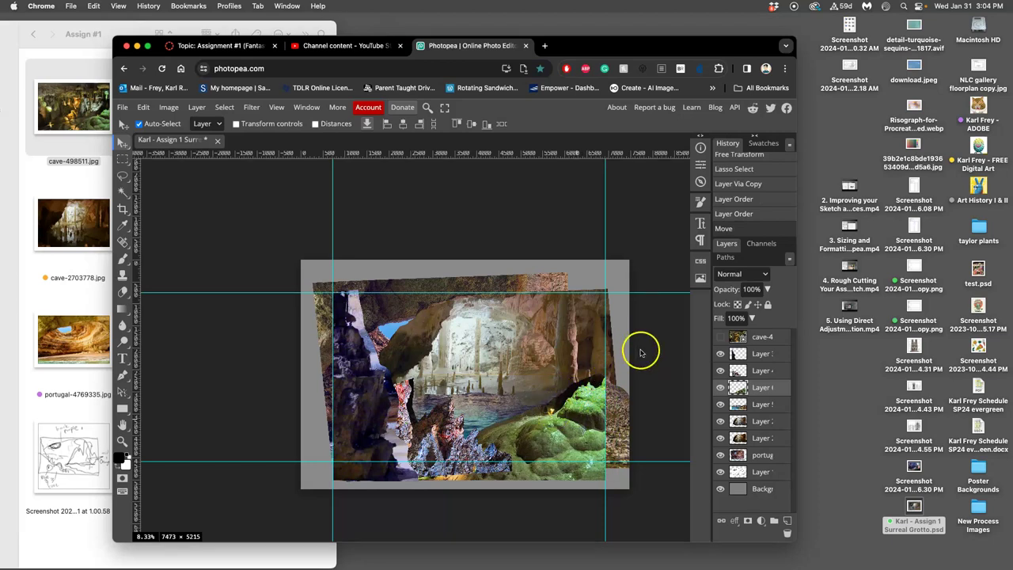
click(720, 337)
click(720, 337)
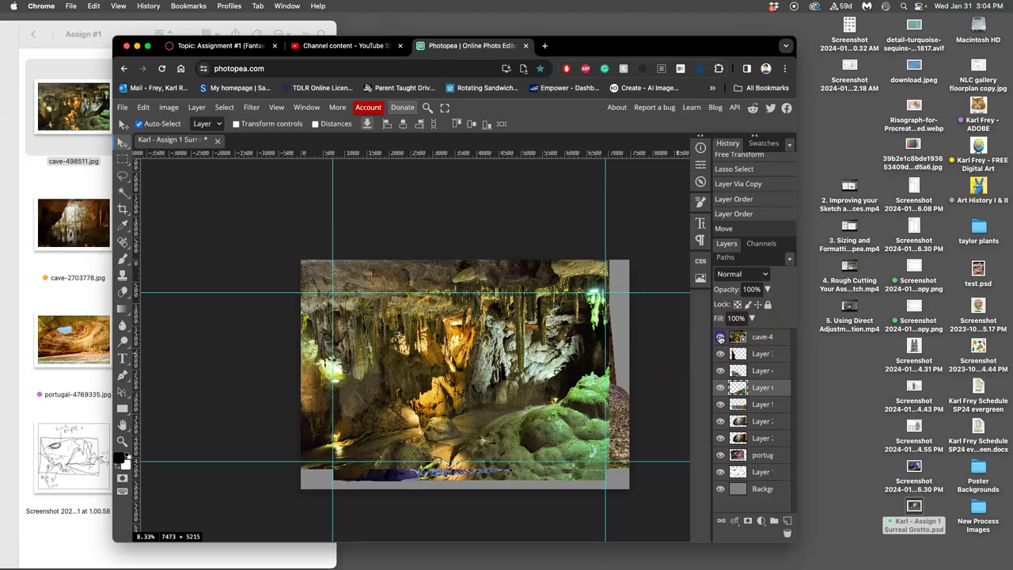
click(720, 337)
click(764, 337)
key(Delete)
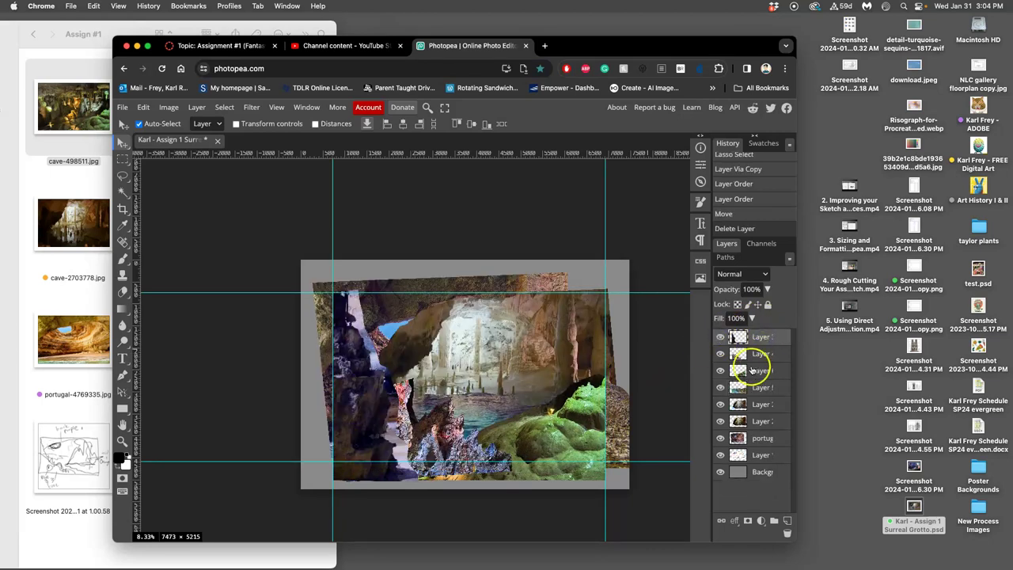
Apply Levels to the mossy boulder layer: midtones 1.08, output white capped at 242
click(755, 371)
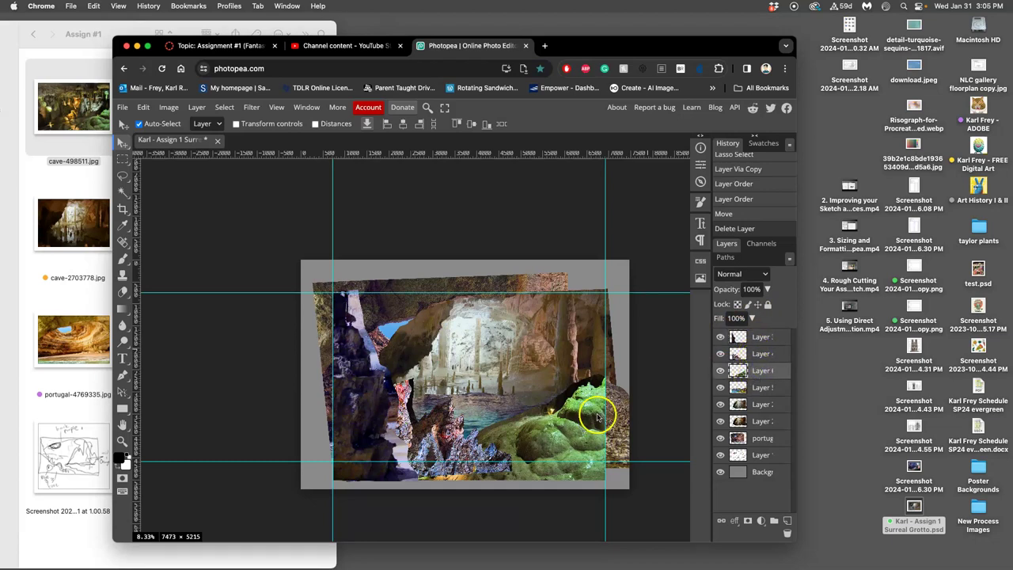
click(169, 107)
mouse_move(176, 144)
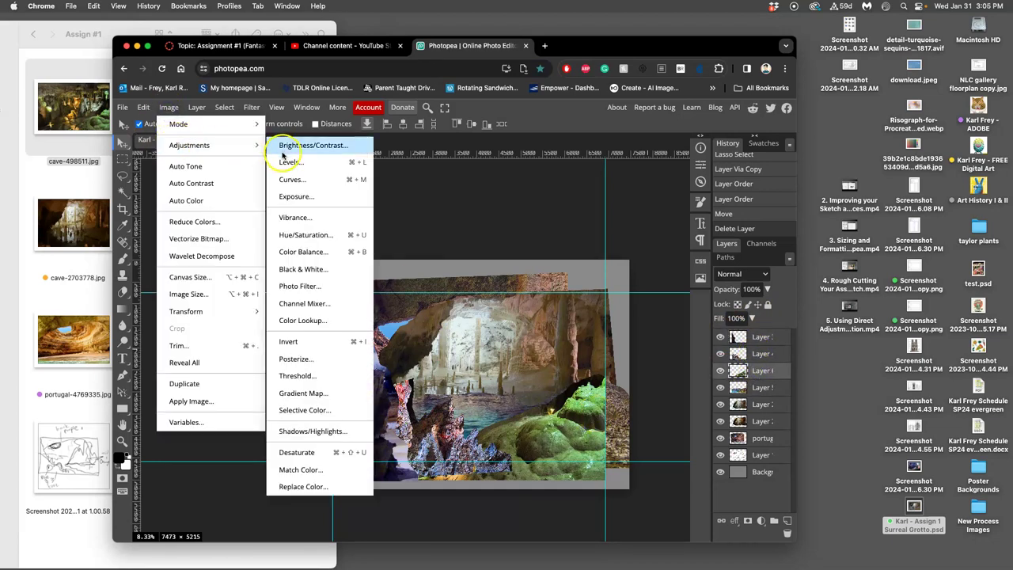
click(280, 161)
mouse_move(534, 199)
mouse_down()
mouse_move(524, 198)
mouse_move(543, 198)
mouse_move(531, 199)
mouse_up()
click(648, 135)
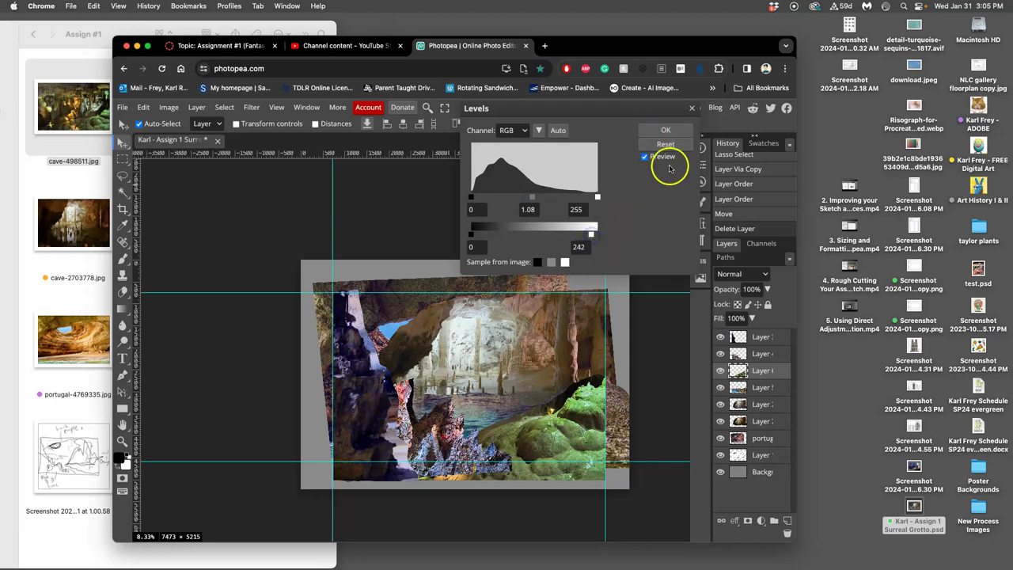
click(665, 131)
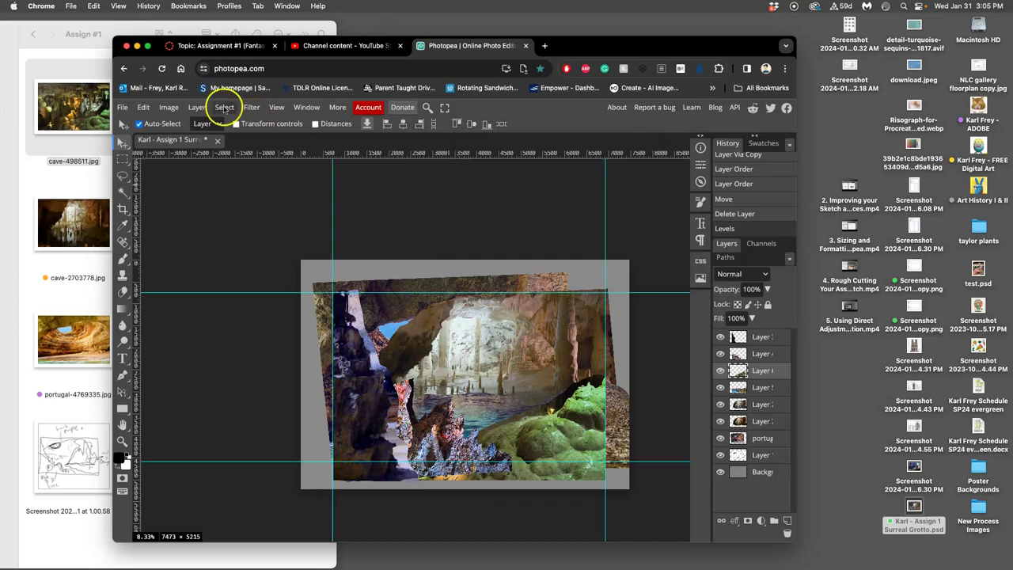
Open Color Balance on the moss layer and nudge the shadows slightly toward magenta
click(173, 107)
mouse_move(182, 145)
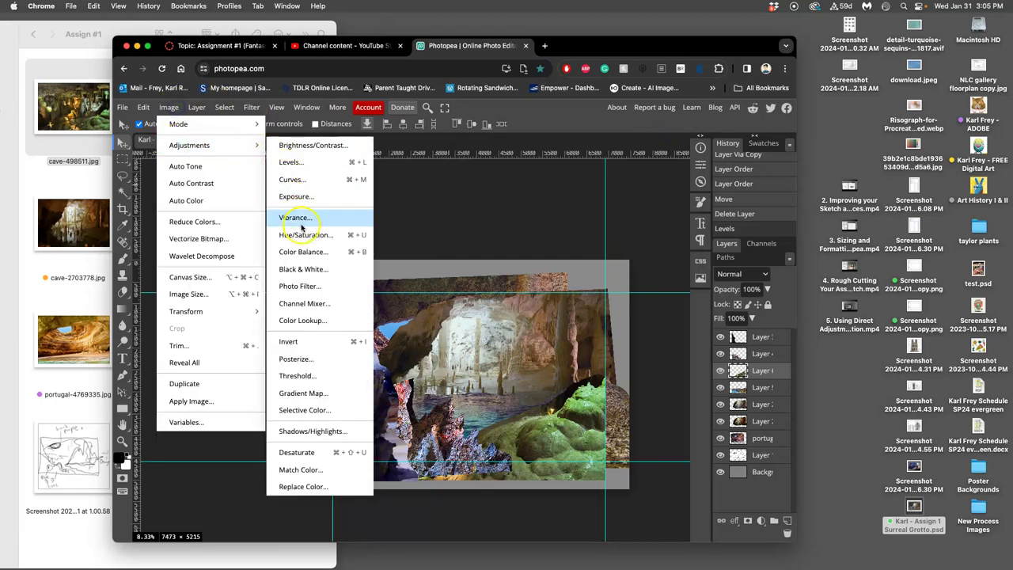
click(300, 252)
drag(515, 184, 496, 183)
Shift the midtones toward blue and cyan
click(488, 134)
click(480, 143)
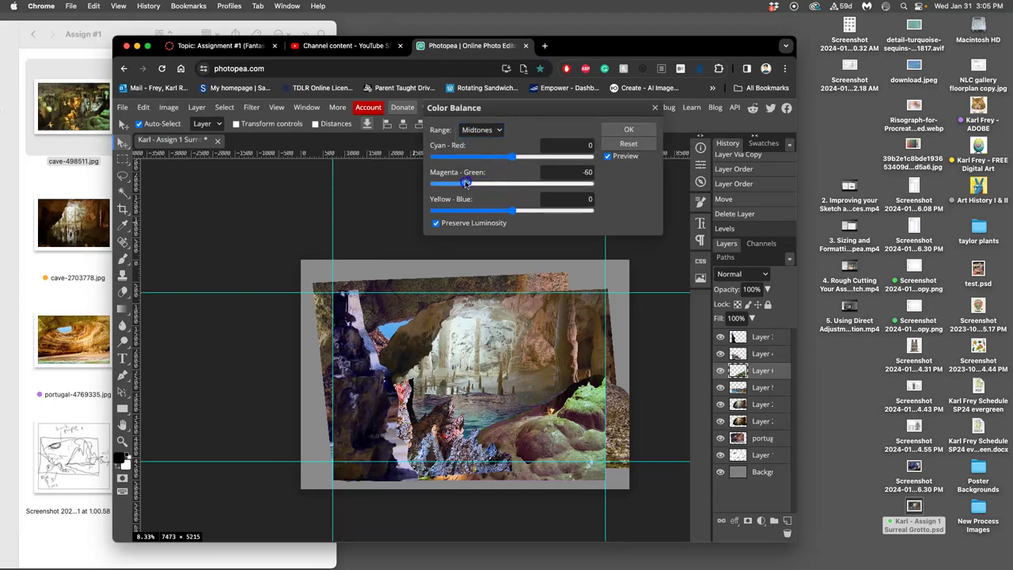
click(513, 212)
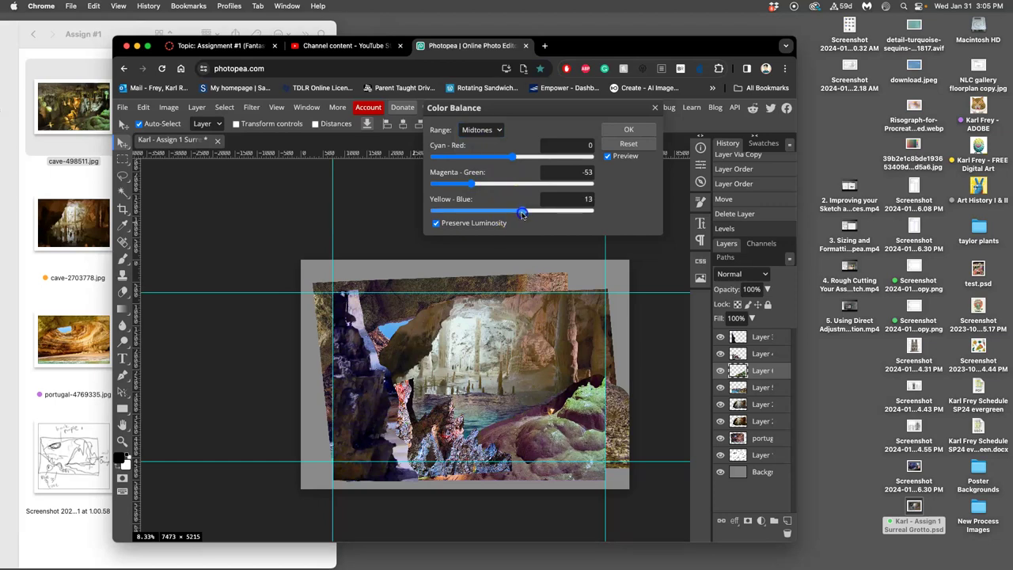
drag(523, 213, 521, 212)
drag(513, 158, 509, 158)
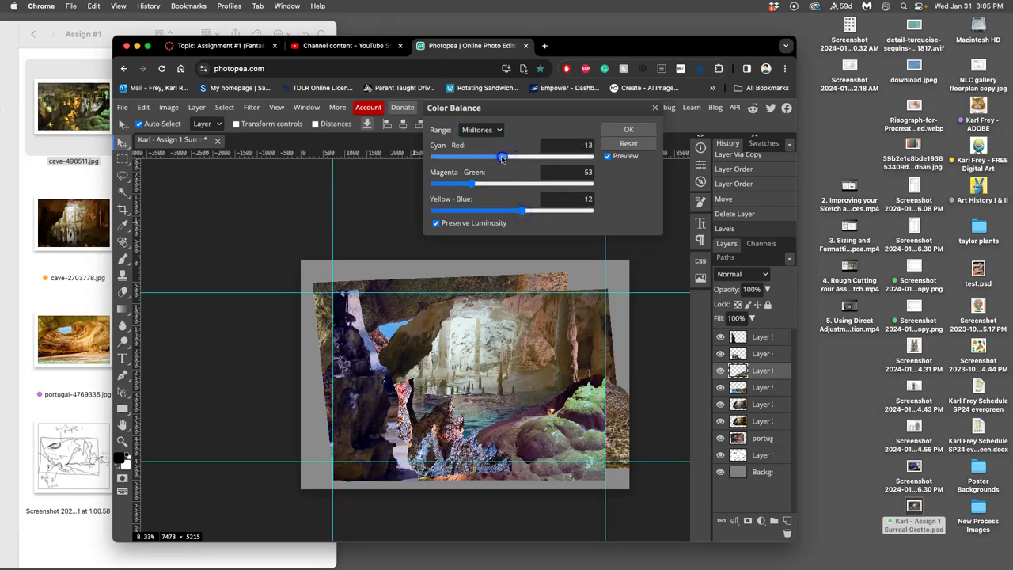
Push the shadows strongly toward blue, adjust cyan–red and ease back the magenta tint
click(480, 130)
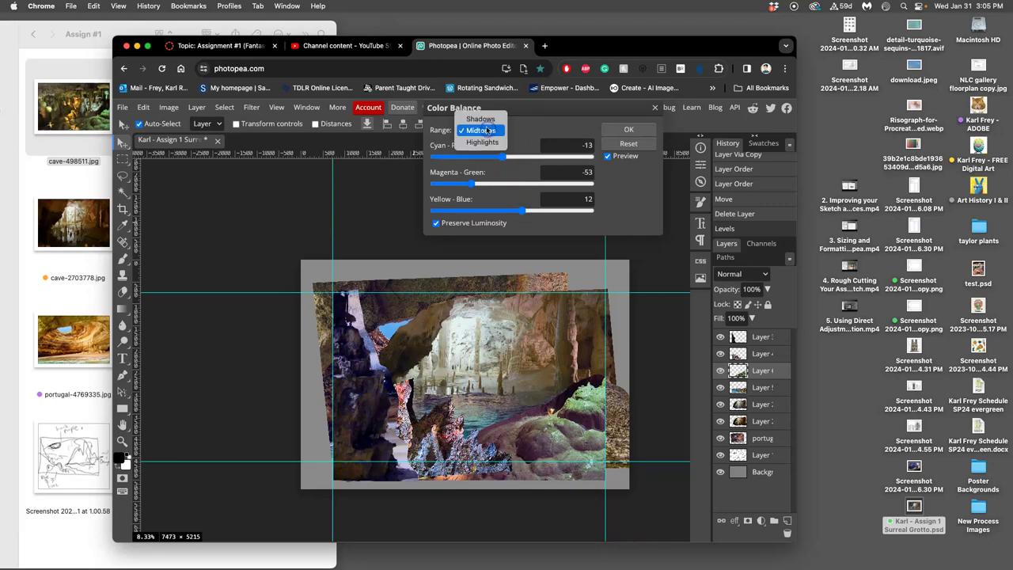
click(479, 116)
drag(519, 212, 516, 211)
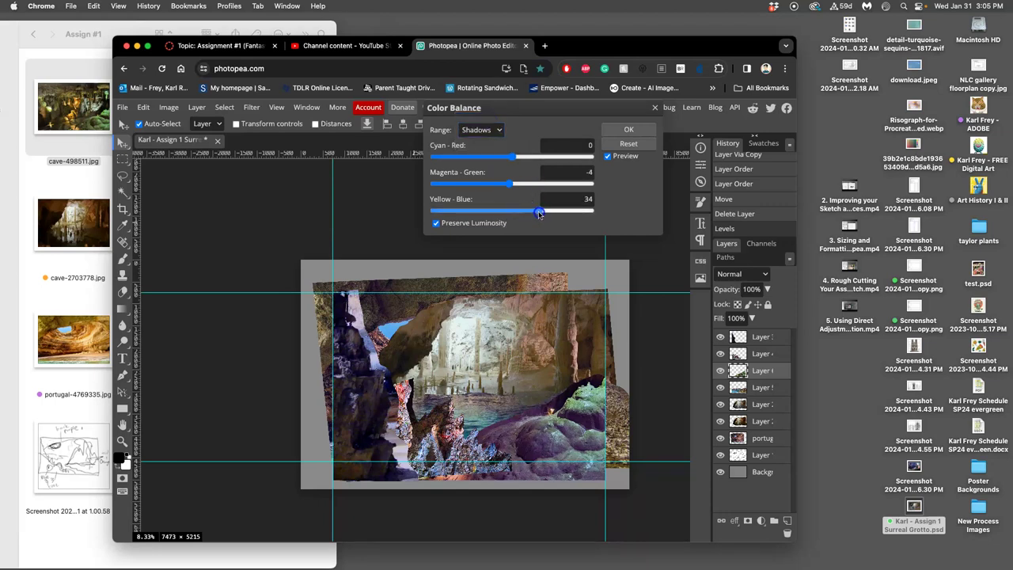
drag(514, 157, 513, 185)
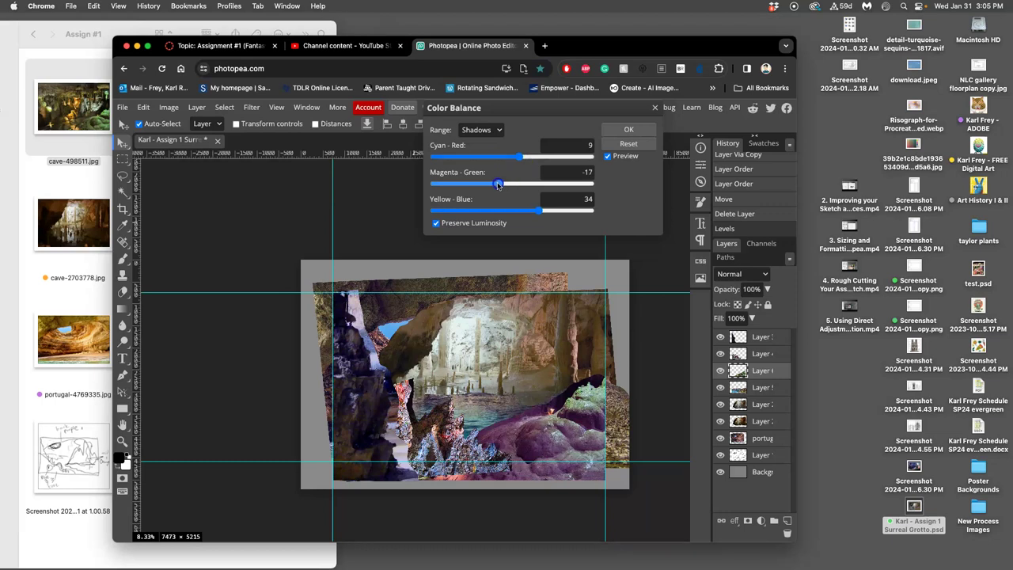
drag(505, 184, 507, 183)
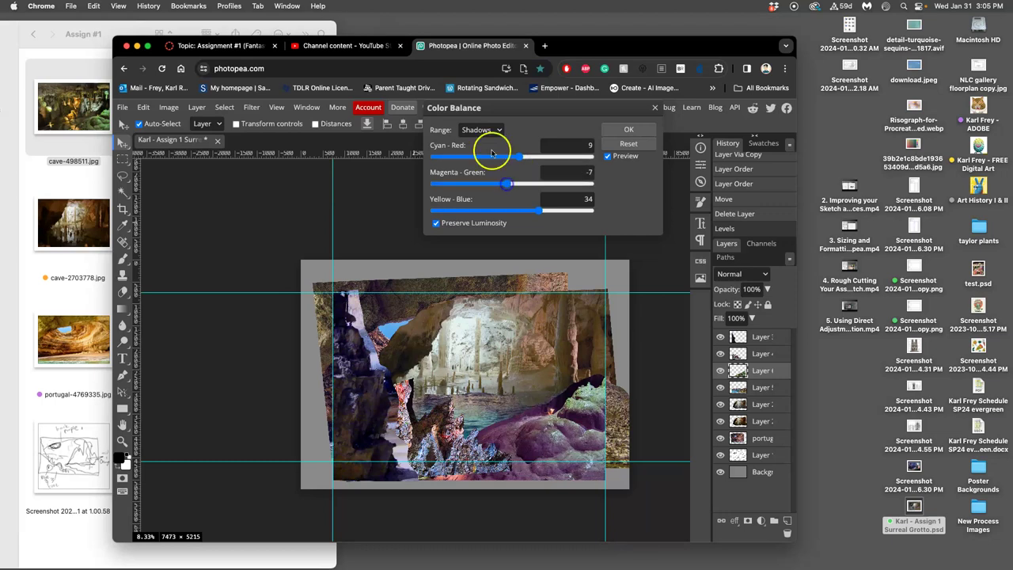
Set highlights to Cyan-Red -16, Magenta-Green 10, Yellow-Blue -14 and commit the Color Balance
click(480, 129)
click(480, 153)
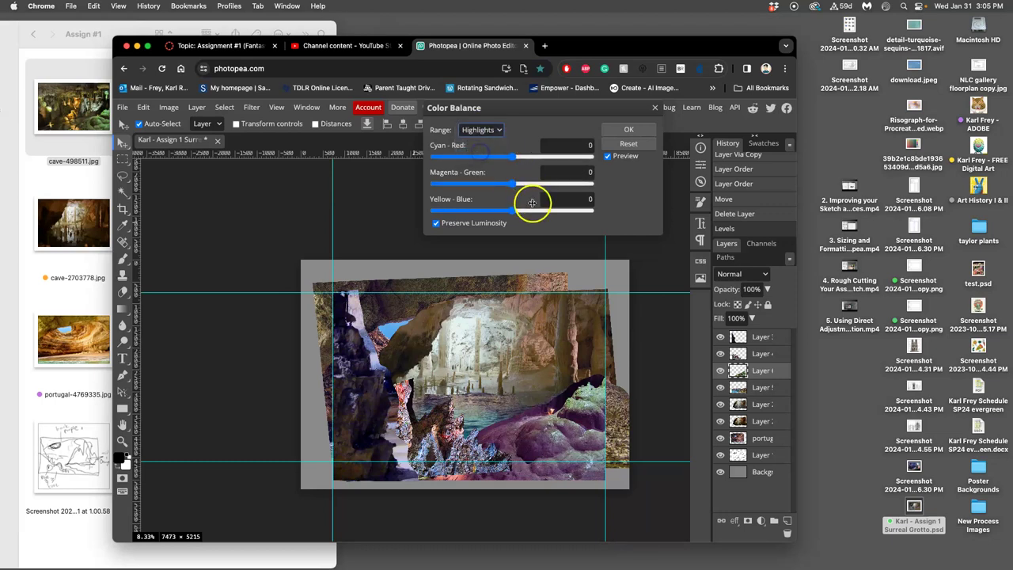
drag(515, 210, 503, 211)
drag(512, 156, 511, 186)
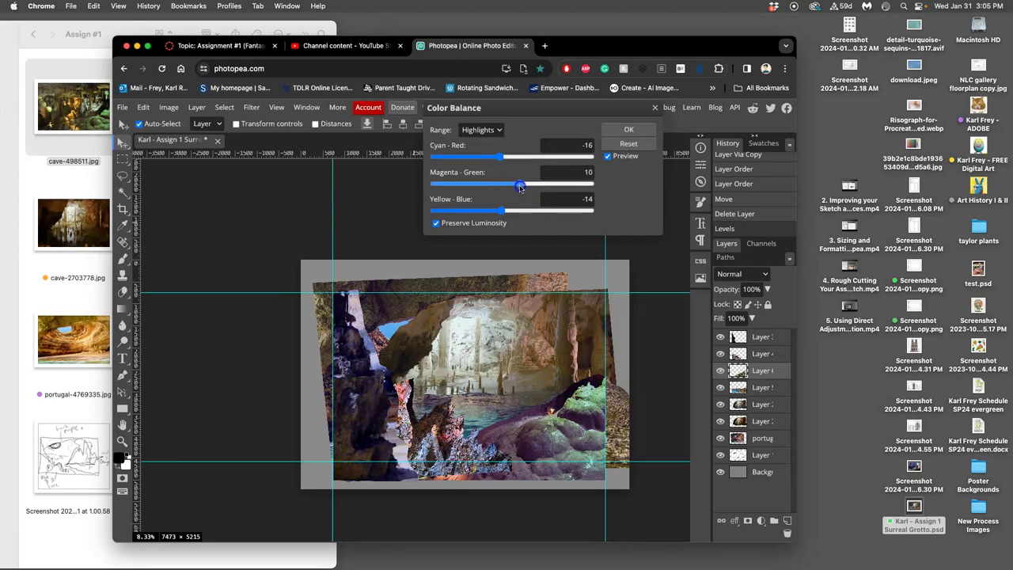
click(622, 129)
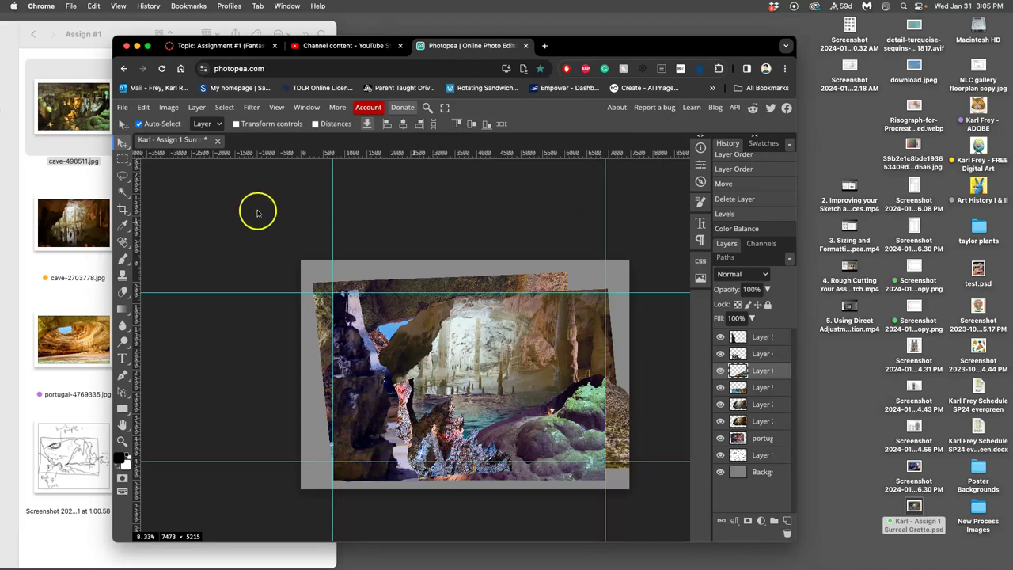
Apply a second Levels to the mossy boulder with midtones set to 1.03
click(169, 107)
mouse_move(199, 144)
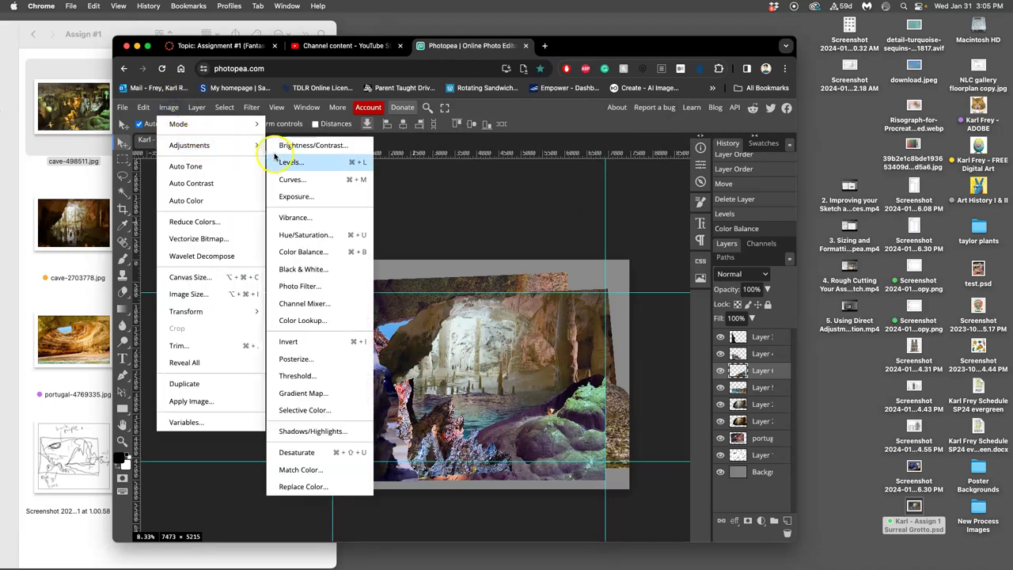
click(277, 160)
drag(533, 198, 536, 199)
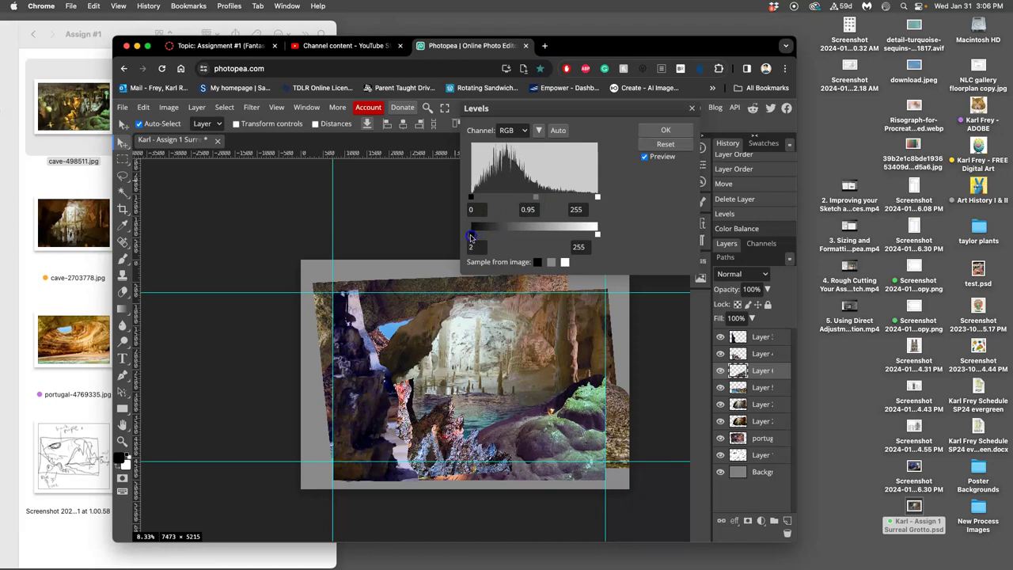
drag(524, 198, 534, 198)
click(665, 131)
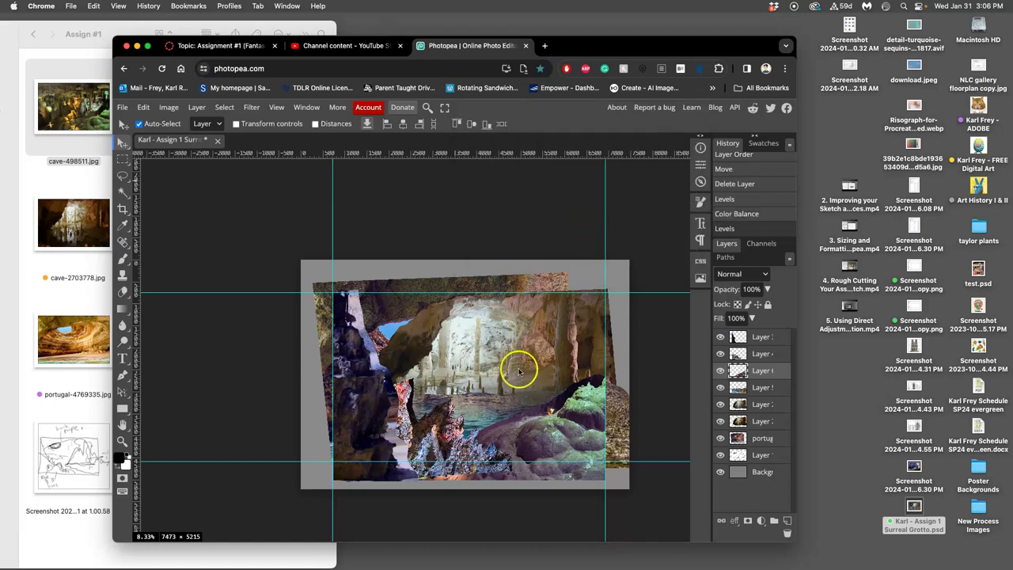
Toggle the third layer's visibility to compare the composite with and without it
scroll(605, 393, right, 1)
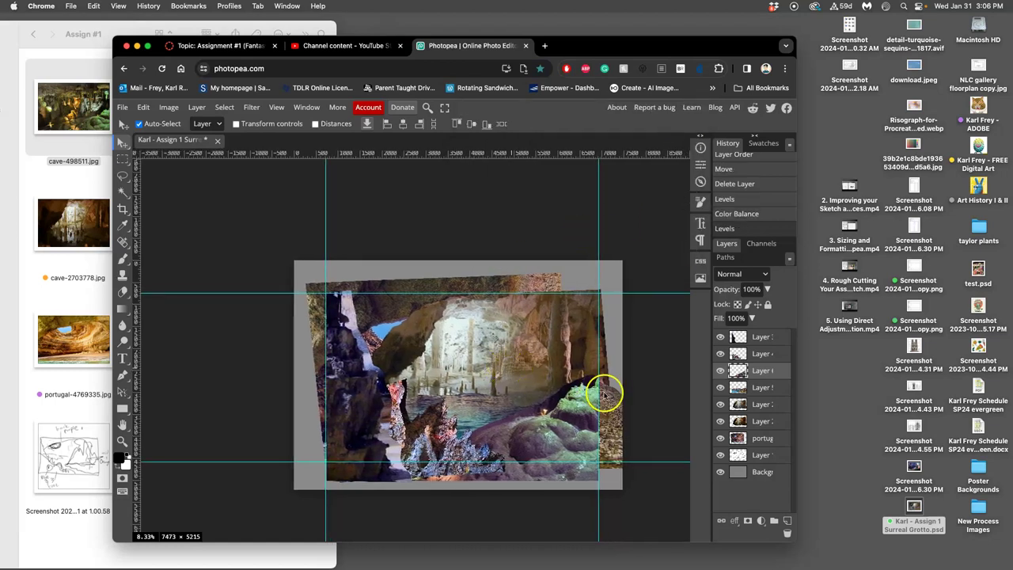
click(720, 370)
click(720, 371)
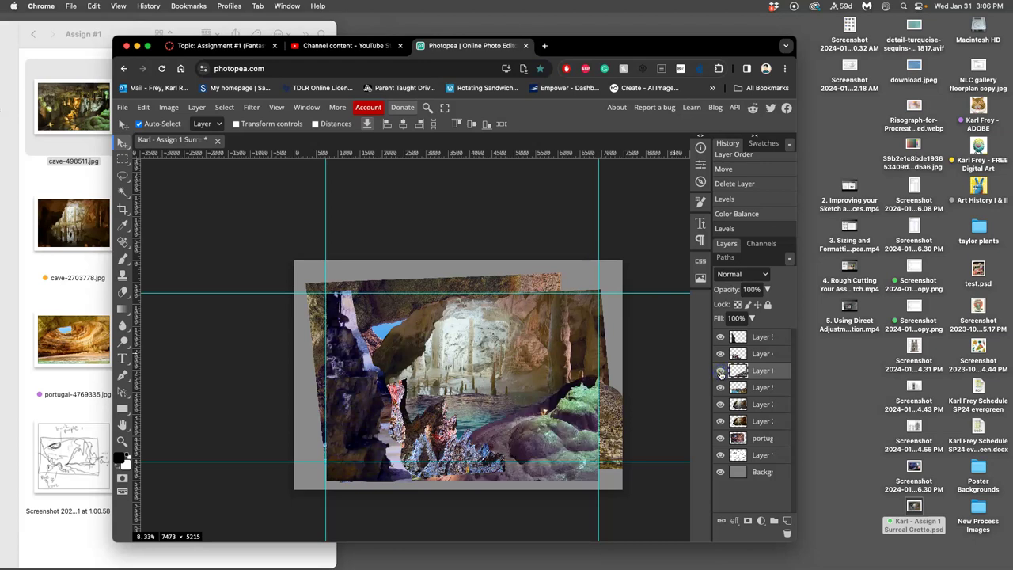
click(720, 371)
click(720, 372)
Inspect the composite up close, then save it as the Surreal Grotto PSD
scroll(685, 371, up, 2)
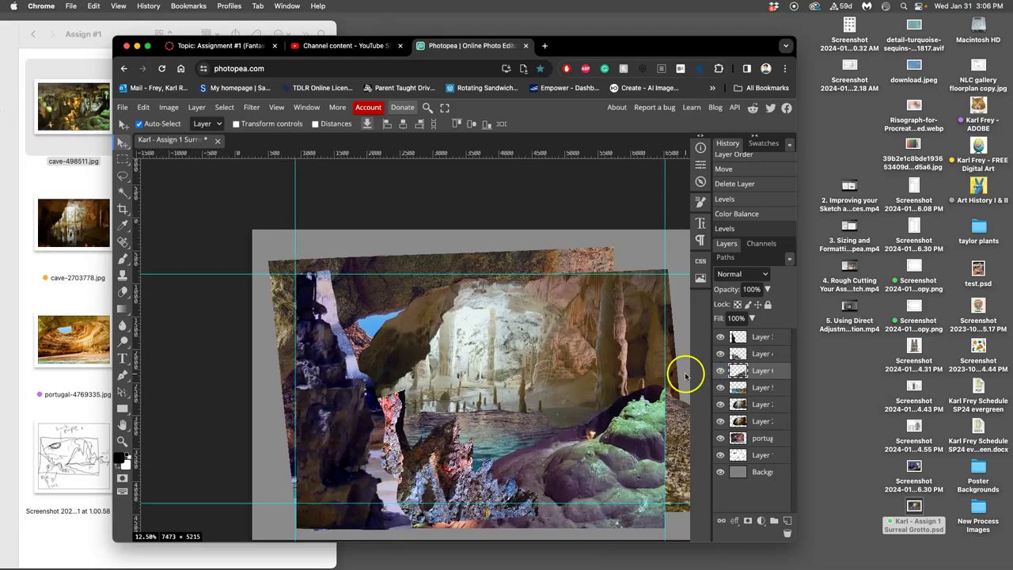
scroll(550, 356, down, 2)
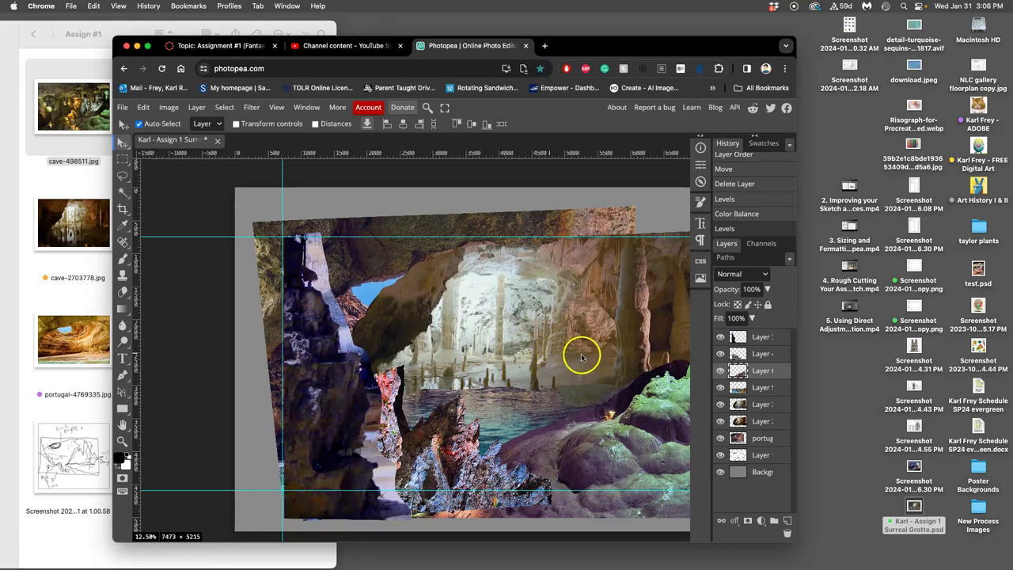
scroll(562, 280, down, 1)
key(super+s)
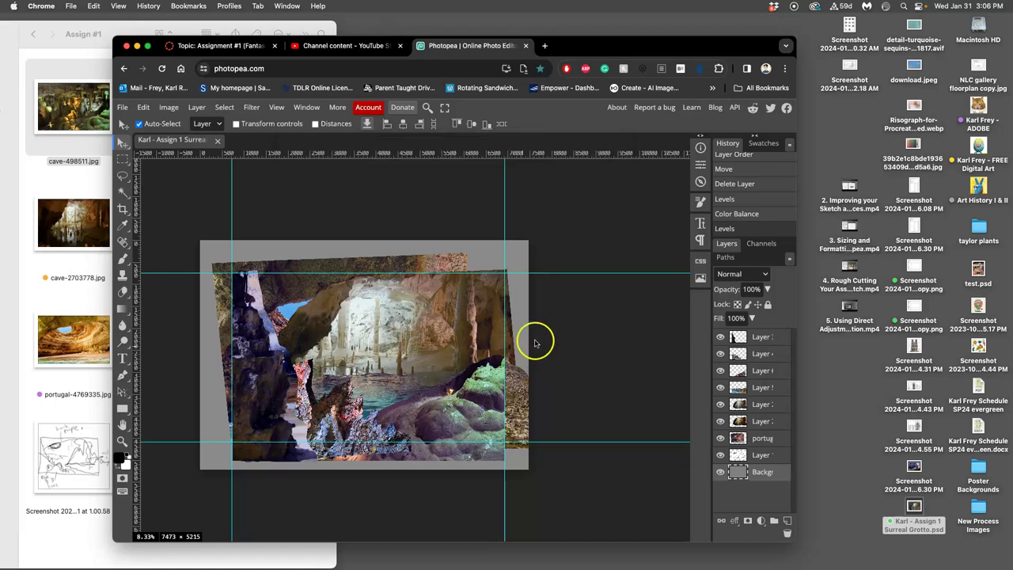
Show the Assignment #1 Fantasy Landscape Composite discussion with its background, midground and foreground sketch
click(251, 45)
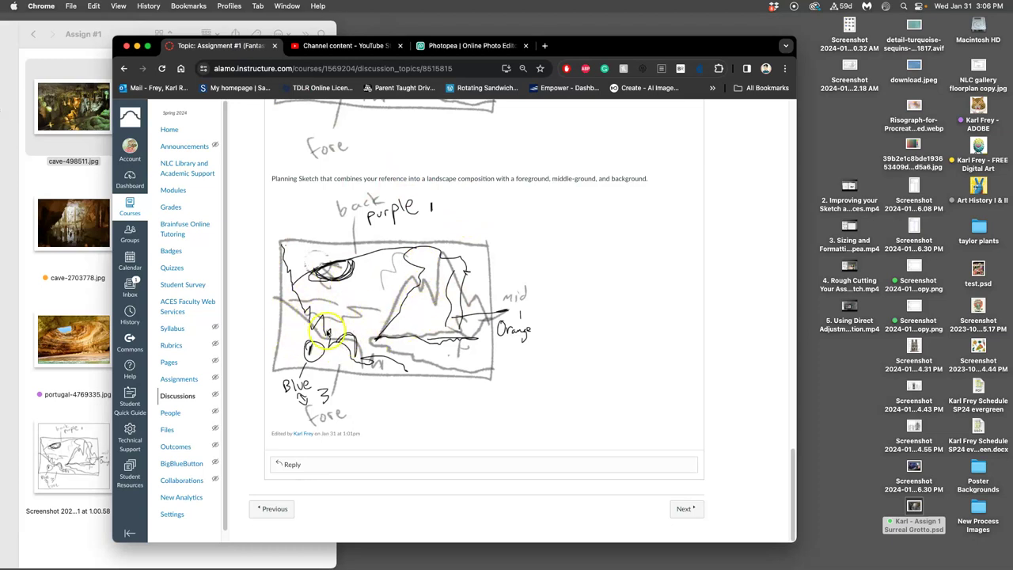
scroll(326, 331, up, 10)
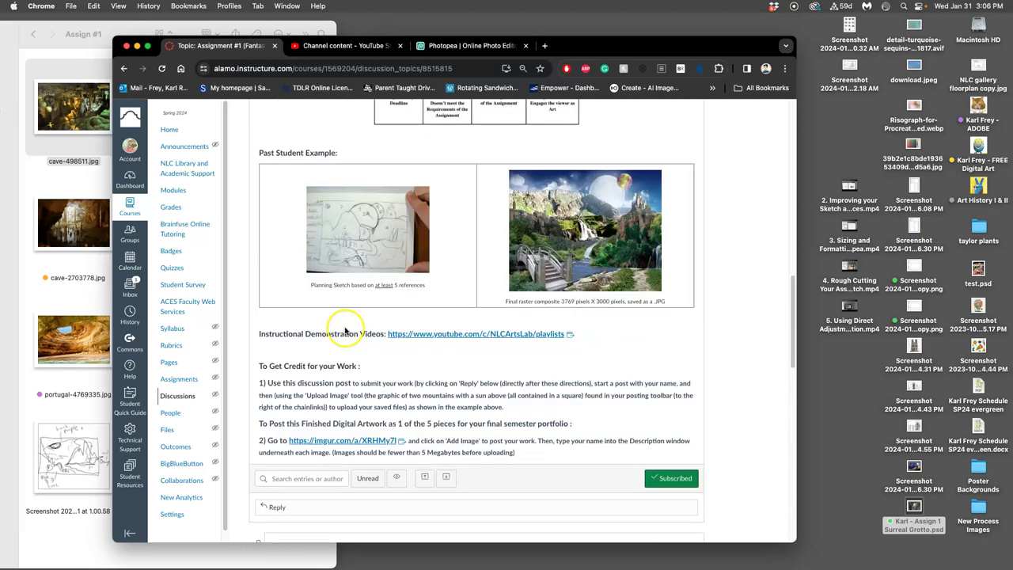
scroll(372, 266, up, 10)
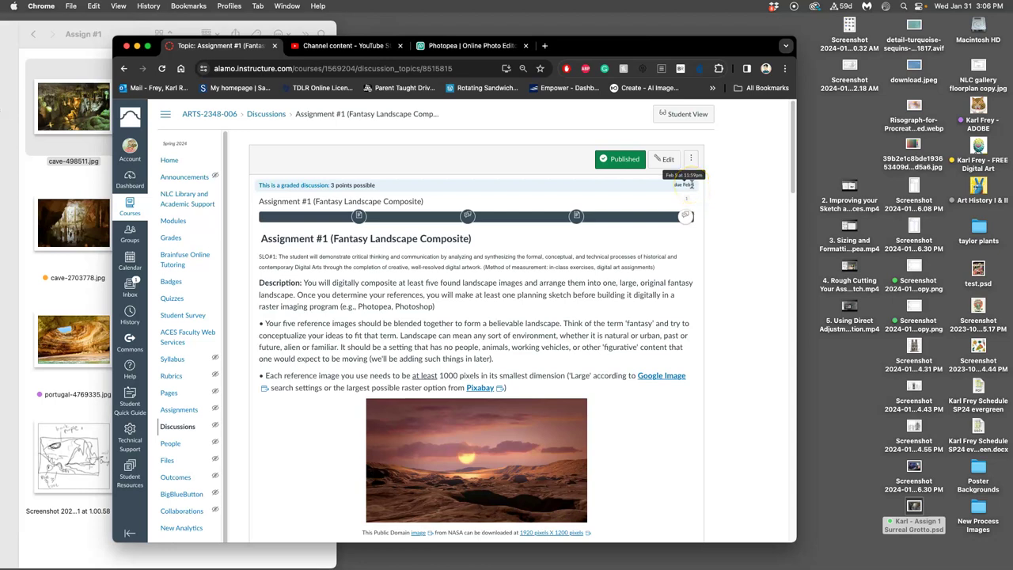
scroll(622, 210, down, 20)
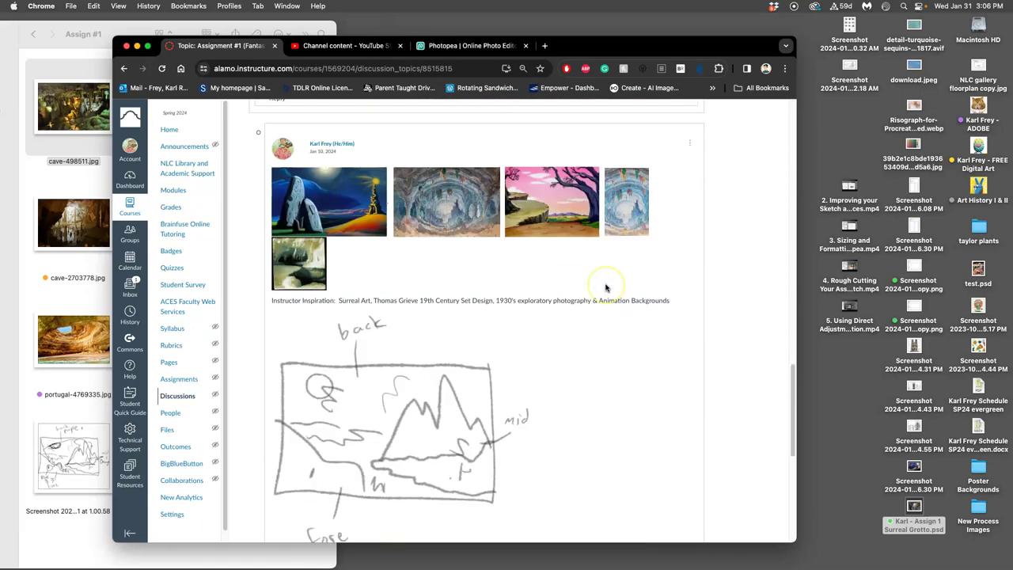
Return to the cave composite and select its top layer
click(450, 49)
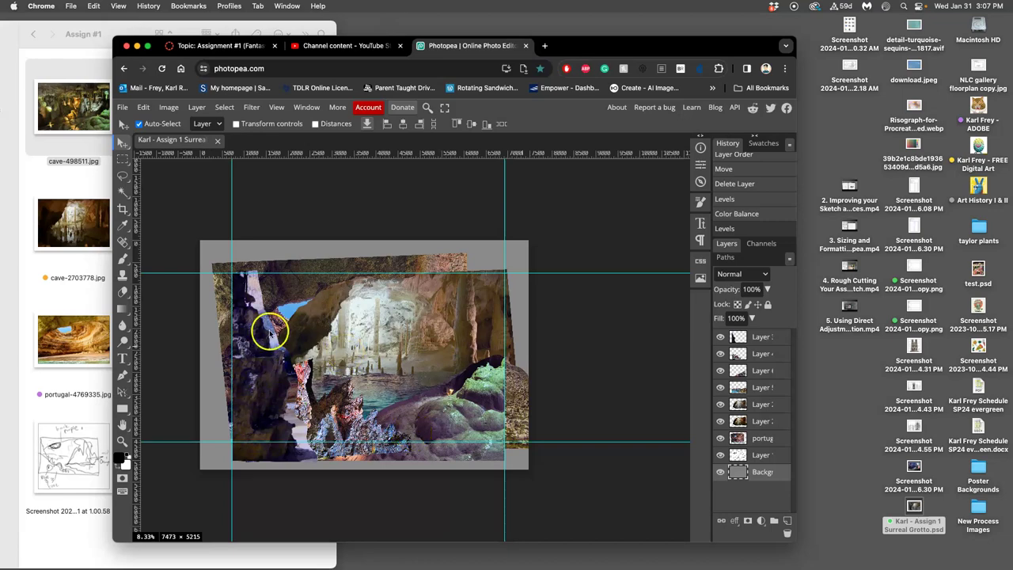
scroll(269, 332, up, 5)
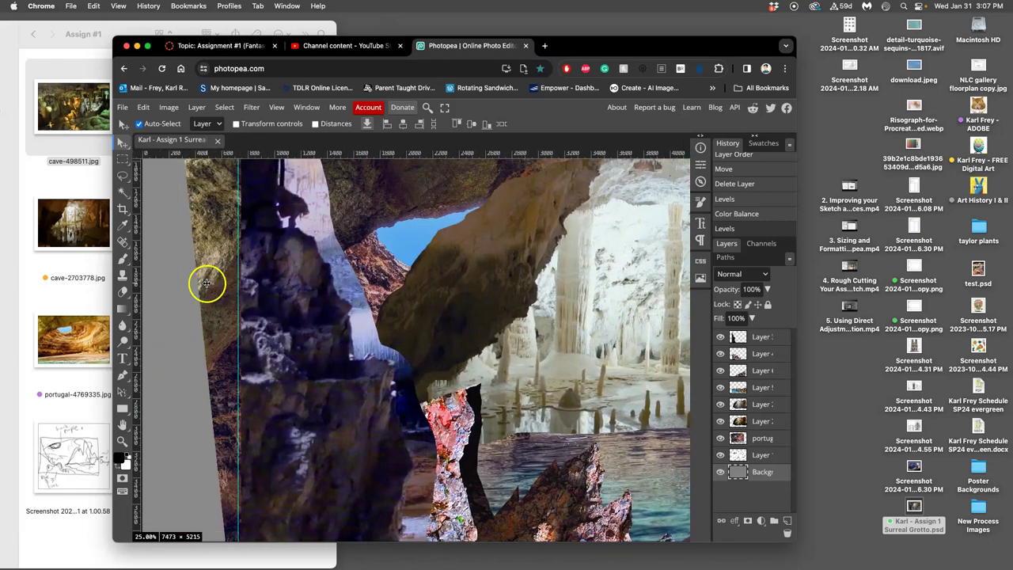
scroll(207, 283, left, 2)
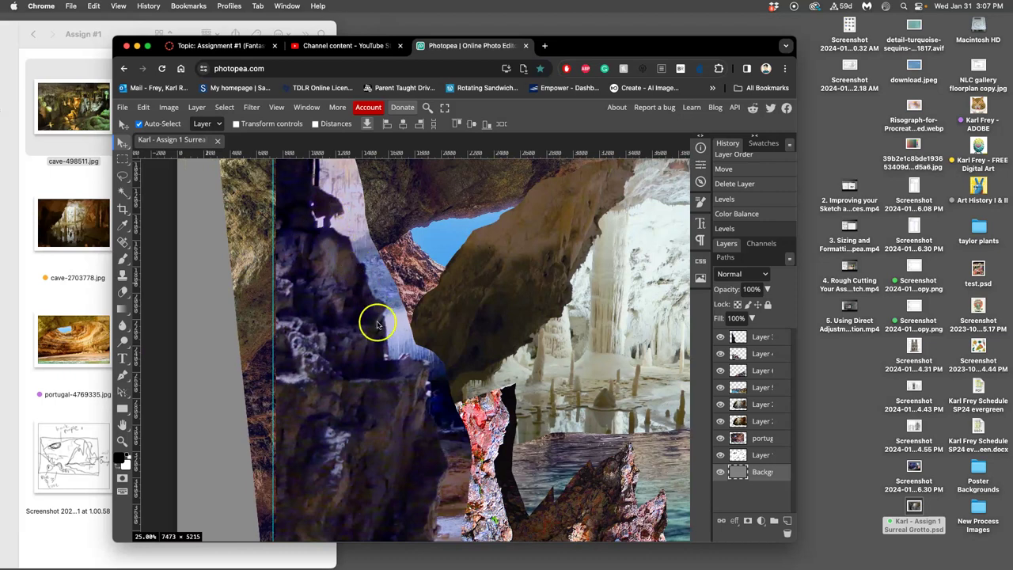
click(737, 337)
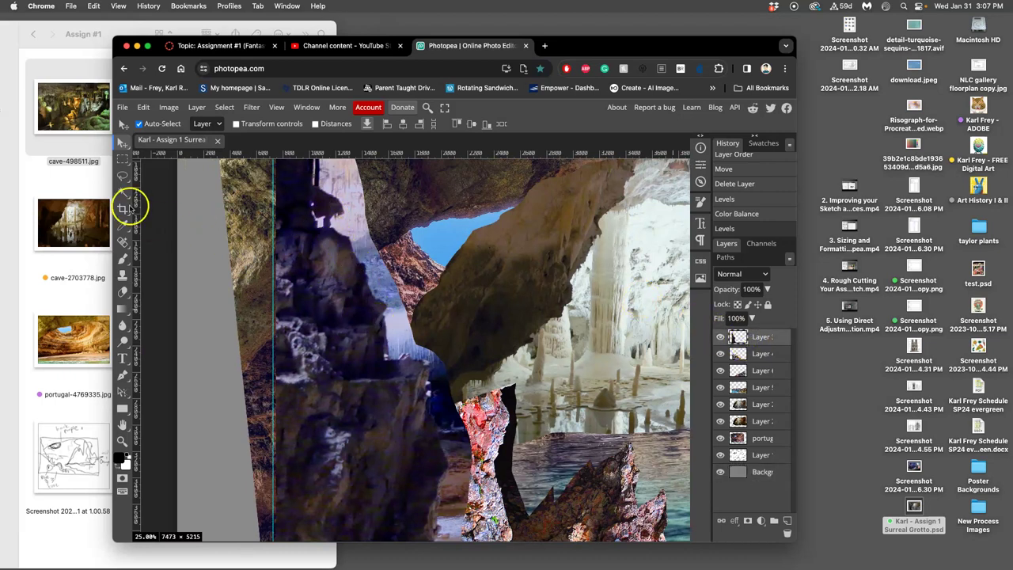
Lasso and delete two stray bright rock patches along the cave arch near the sky opening
click(124, 175)
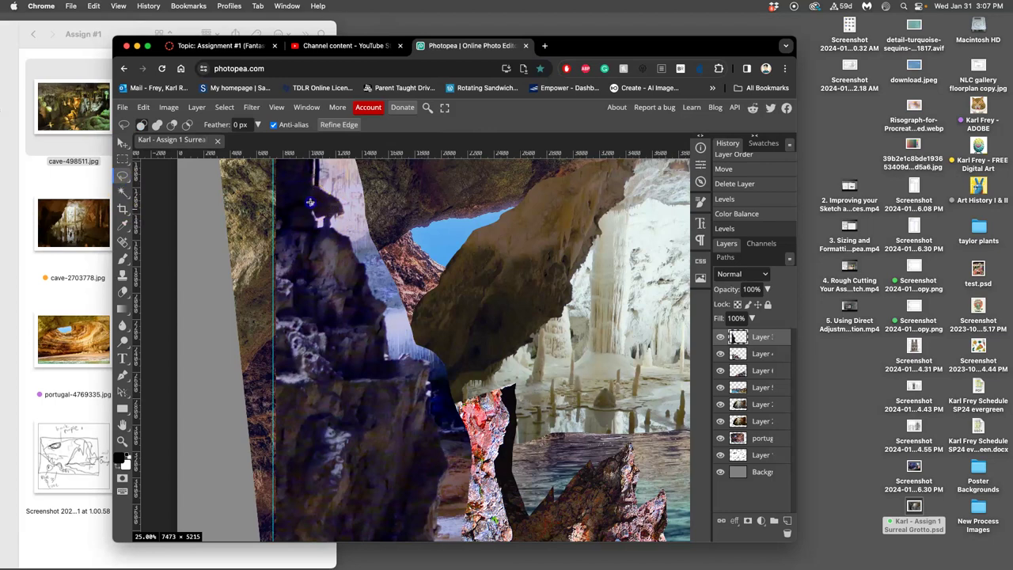
mouse_move(313, 204)
mouse_down()
mouse_move(324, 213)
mouse_move(318, 176)
mouse_up()
key(Delete)
click(335, 219)
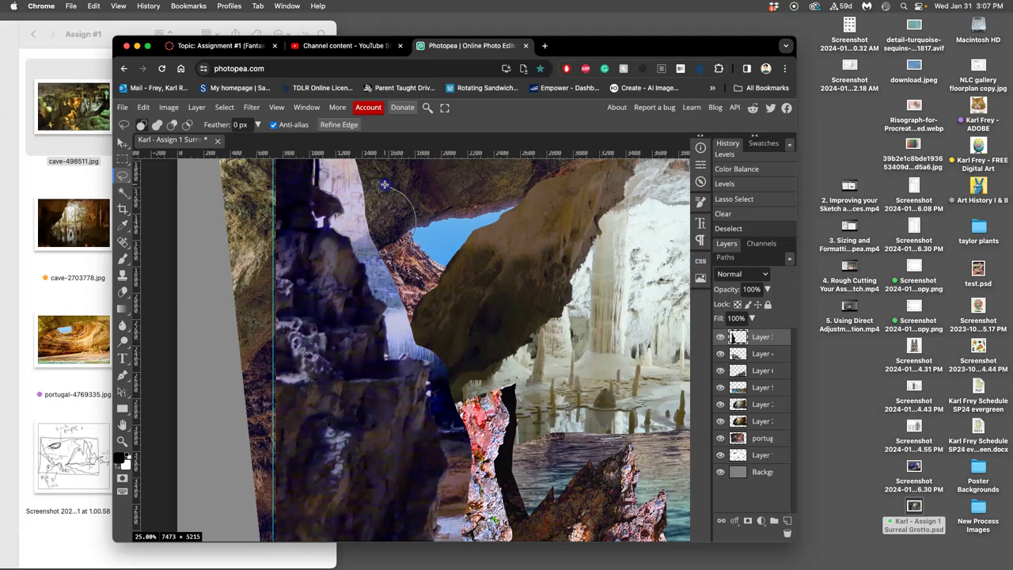
drag(384, 185, 358, 171)
key(Delete)
mouse_move(423, 192)
mouse_down()
mouse_move(436, 228)
mouse_move(428, 249)
mouse_up()
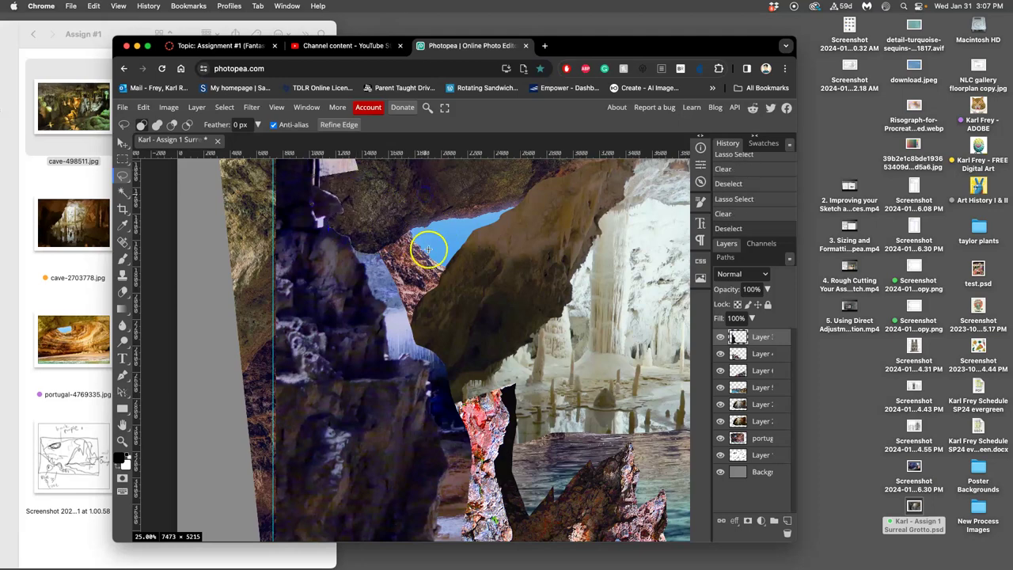
scroll(428, 250, down, 5)
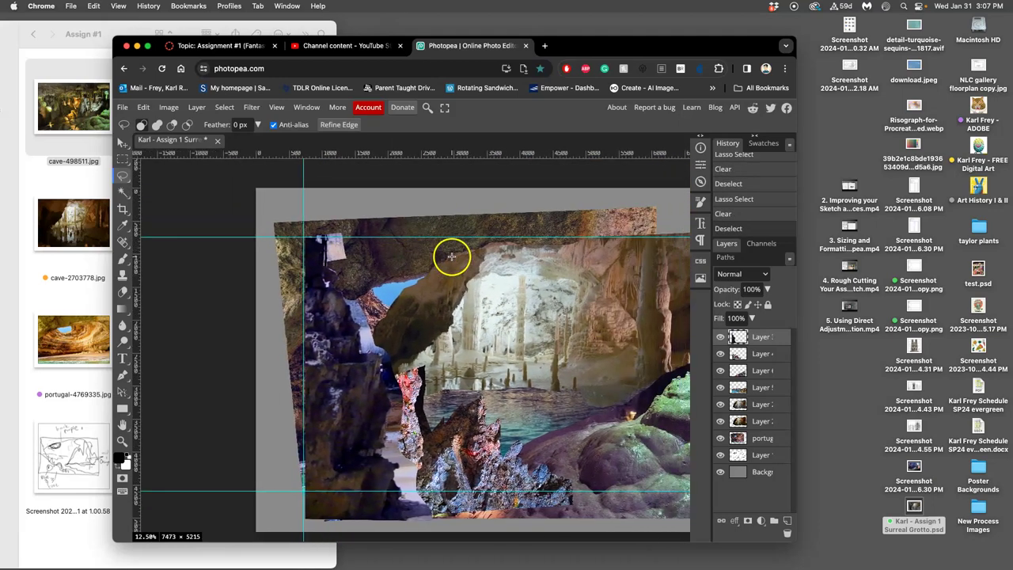
scroll(446, 253, right, 2)
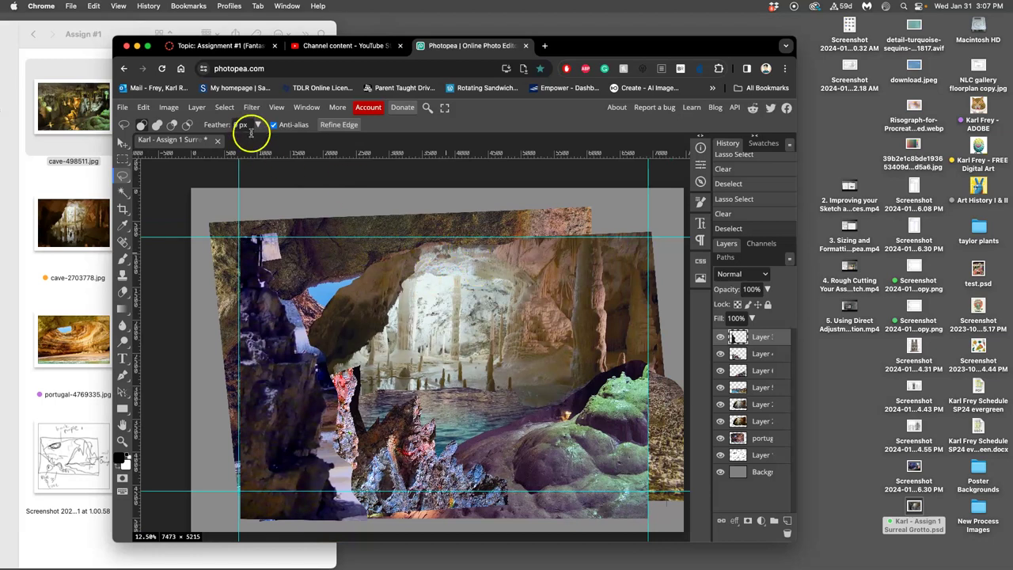
Save the trimmed grotto composite and give its desktop PSD file a green tag
click(125, 107)
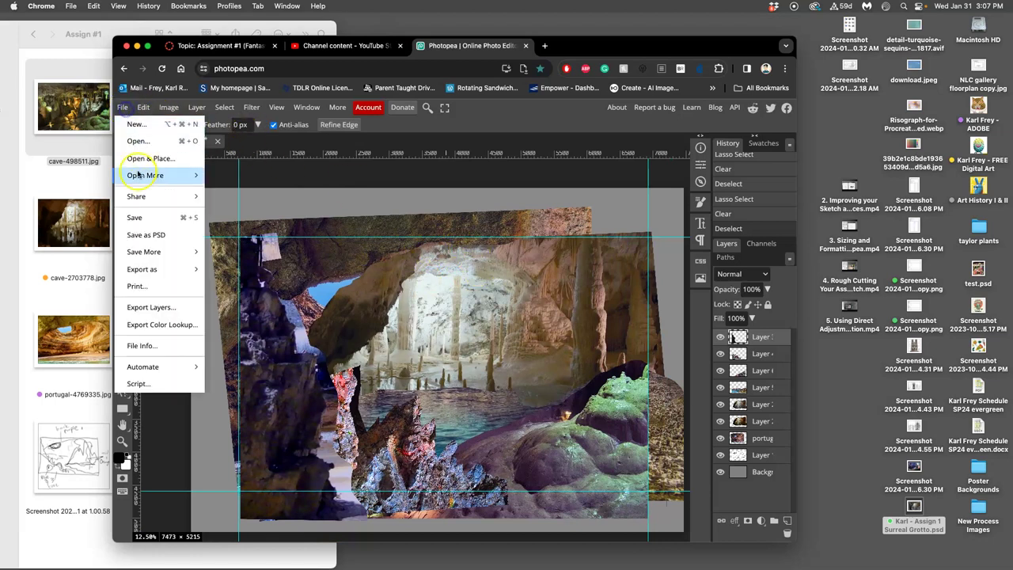
click(143, 218)
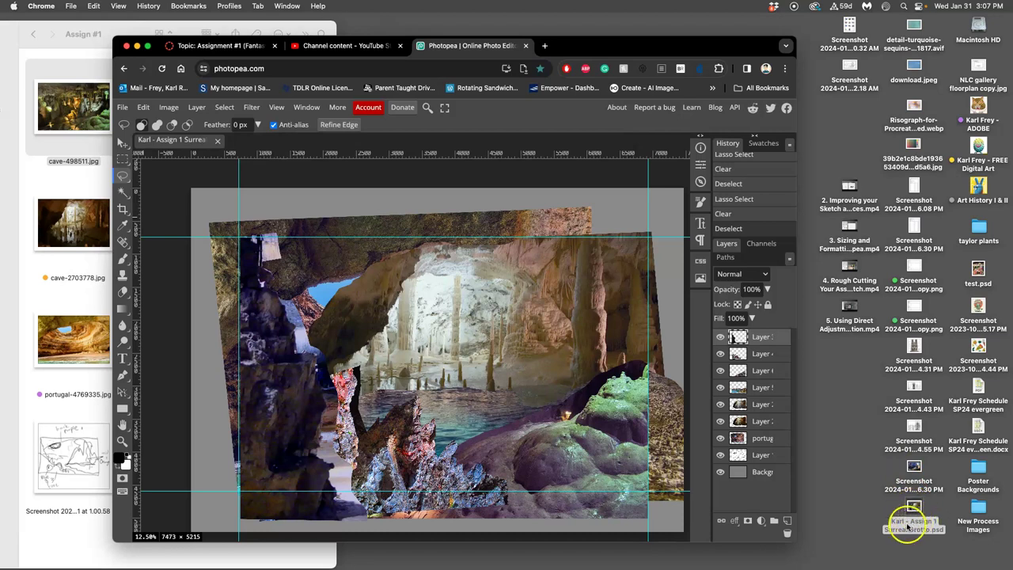
right_click(916, 517)
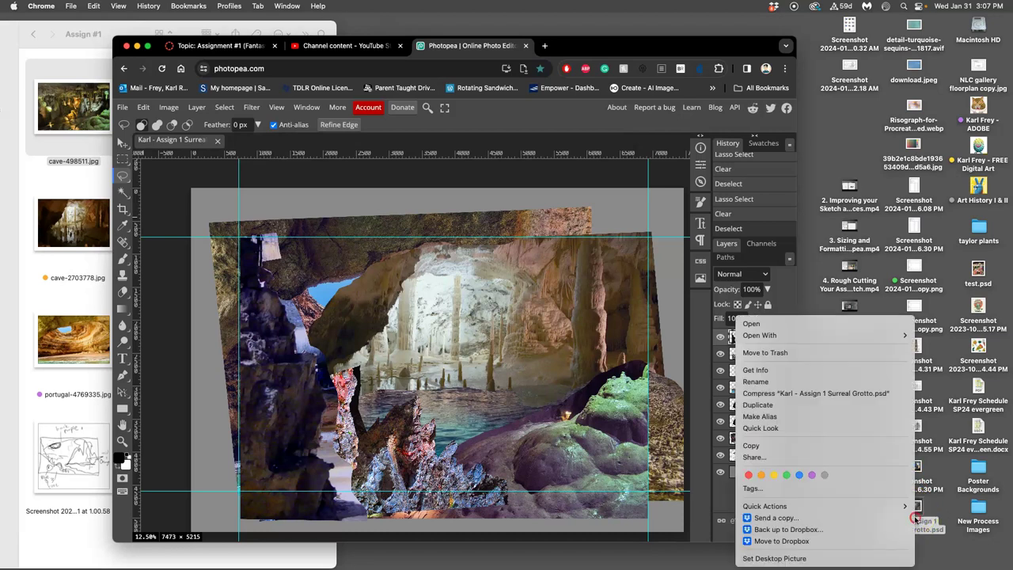
click(786, 474)
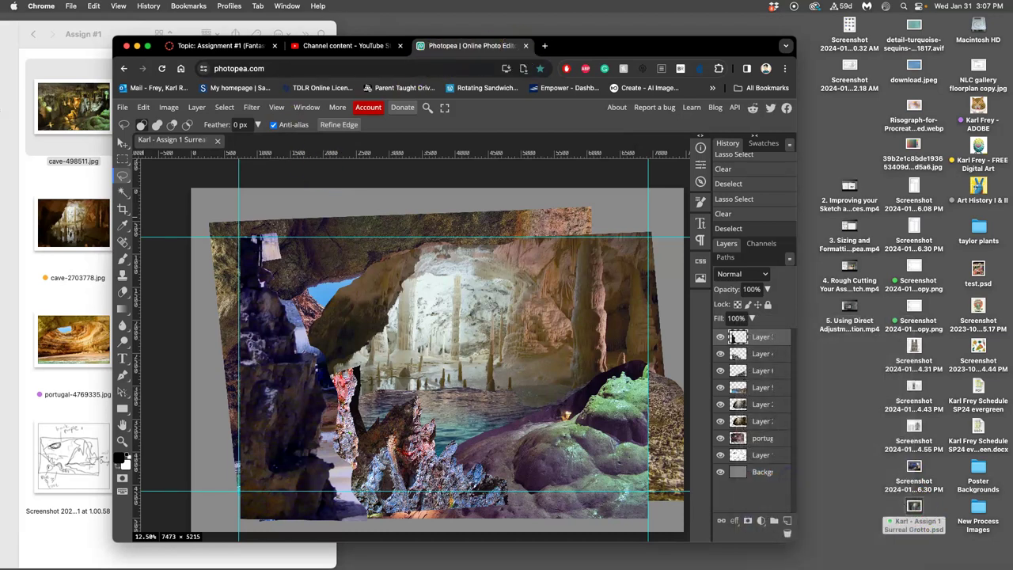
Close the Photopea tab and move the Surreal Grotto PSD into the DIG-FREE-SP24 folder
click(524, 45)
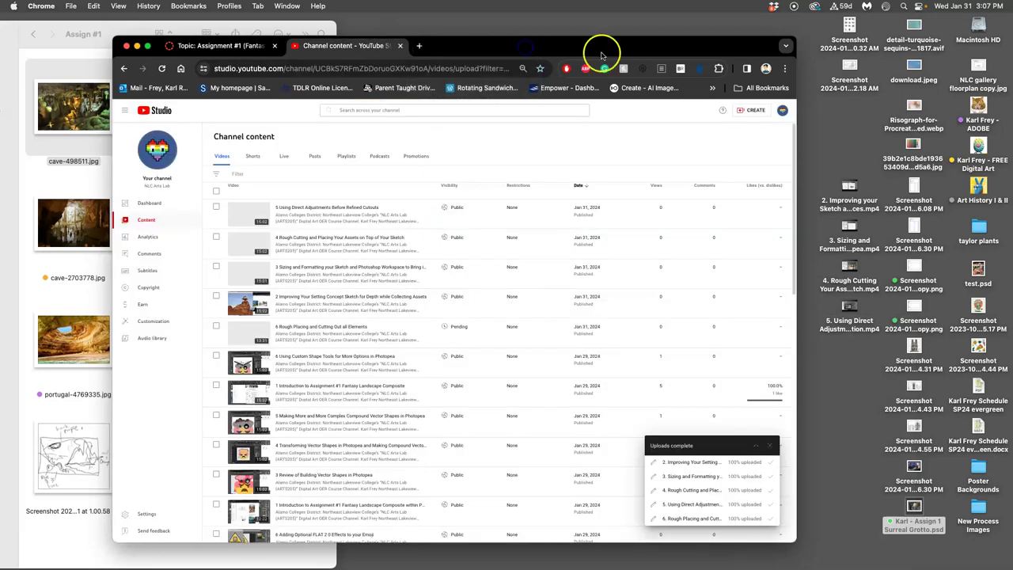
drag(629, 53, 501, 545)
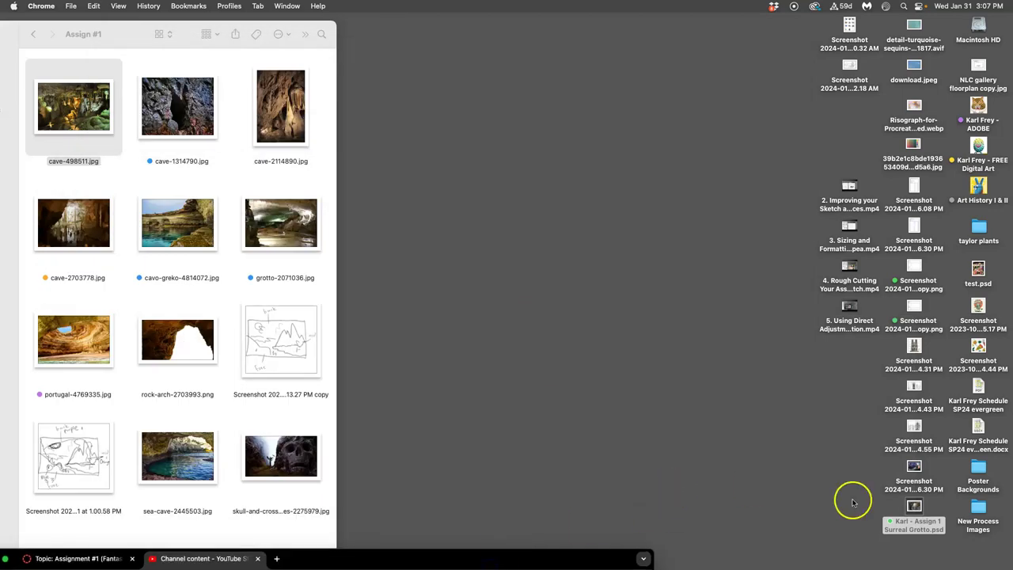
drag(913, 506, 611, 153)
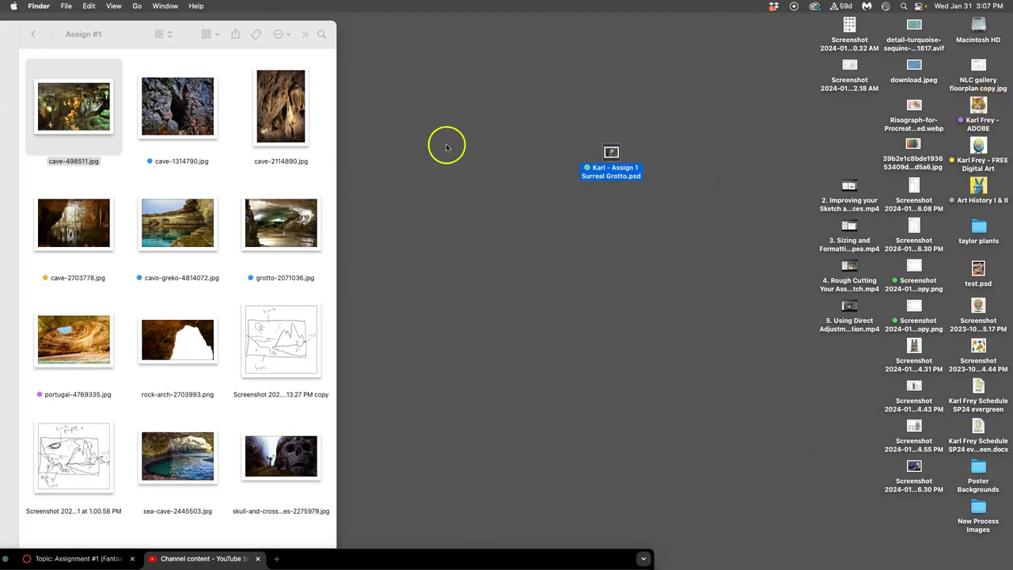
drag(258, 29, 340, 317)
drag(232, 47, 552, 164)
drag(611, 153, 552, 158)
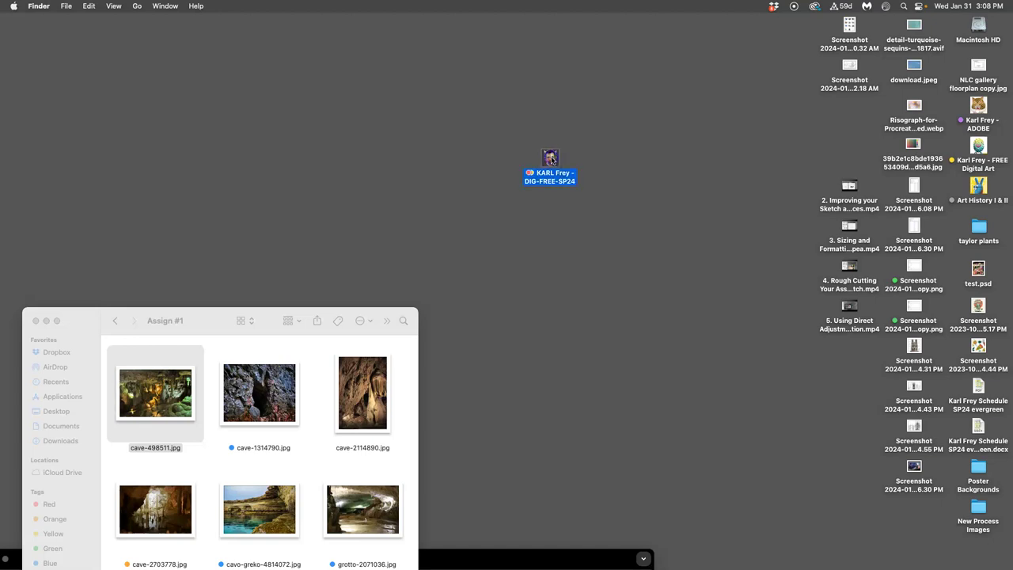
File the PSD into the Assign #1 subfolder, check it arrived, and close the window
double_click(552, 163)
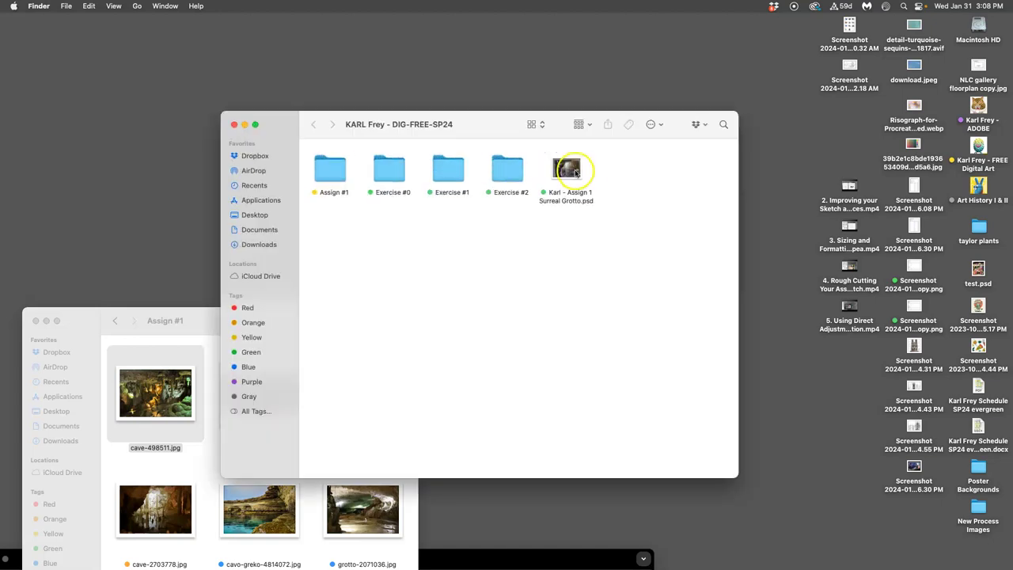
drag(561, 164, 339, 170)
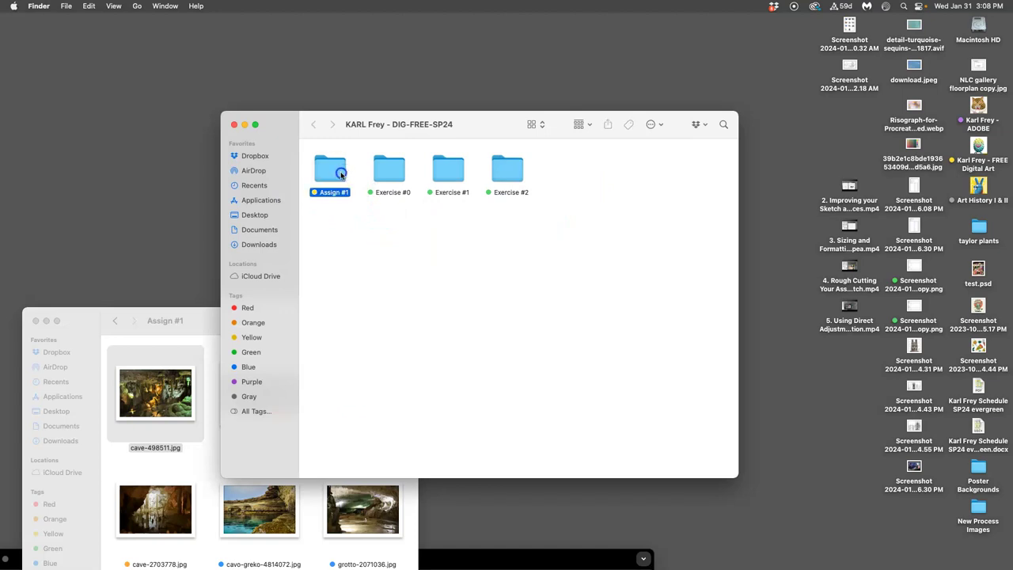
double_click(339, 169)
click(593, 287)
scroll(593, 287, down, 2)
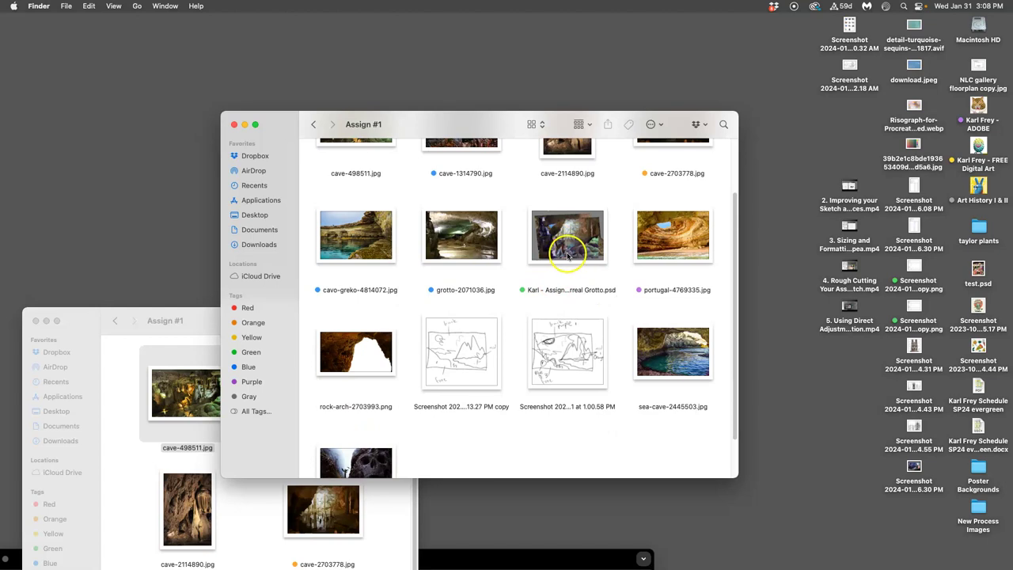
scroll(566, 237, up, 2)
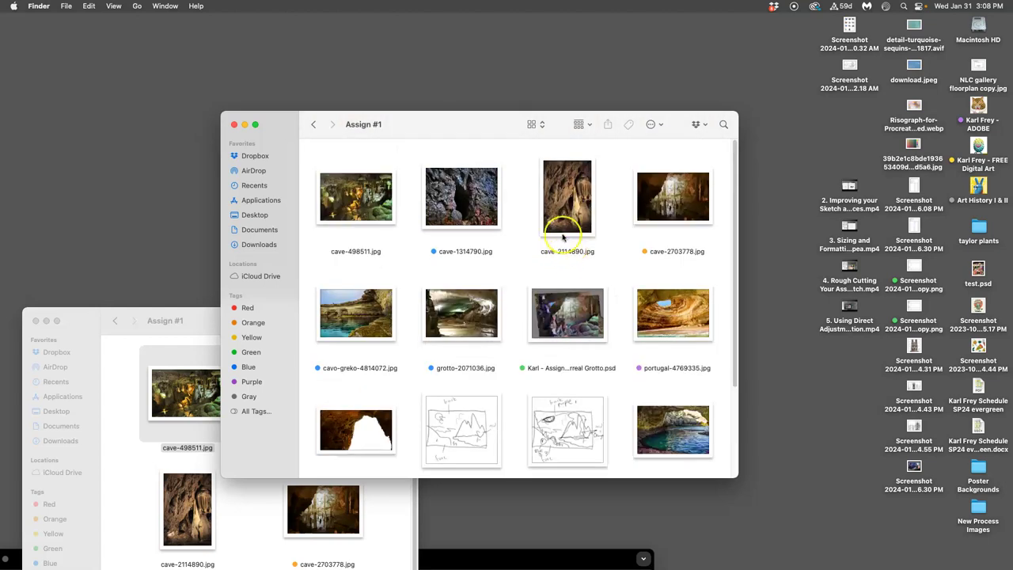
click(313, 125)
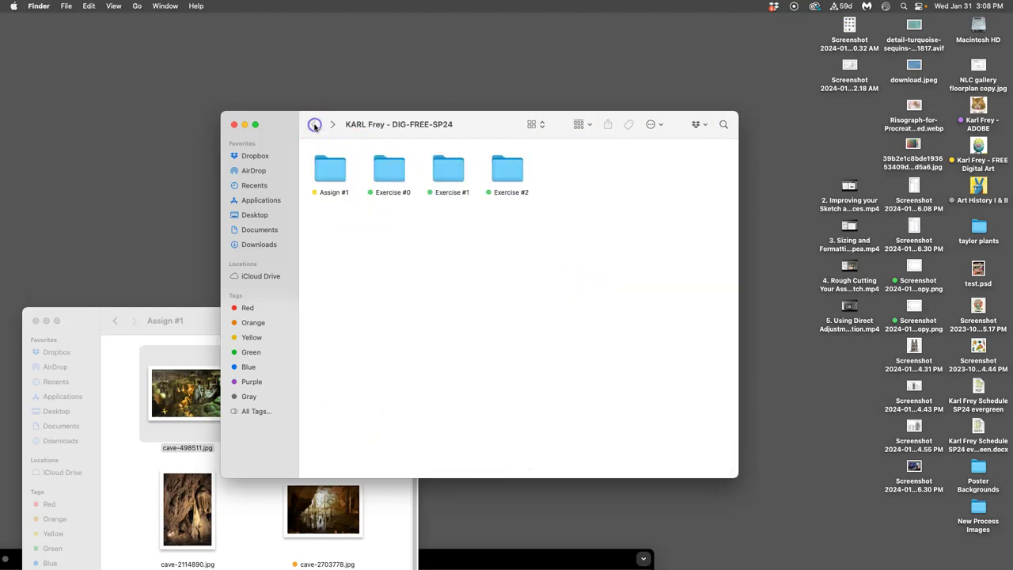
click(231, 125)
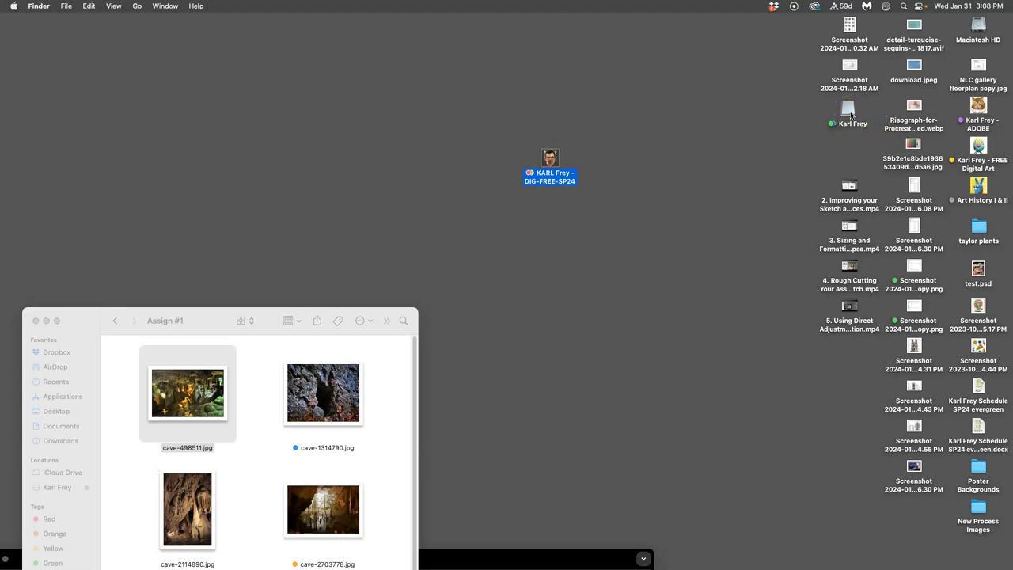
Copy the DIG-FREE-SP24 folder onto the student's USB drive, merging with the older copy
drag(851, 115, 686, 140)
click(552, 158)
drag(552, 159, 639, 122)
double_click(639, 125)
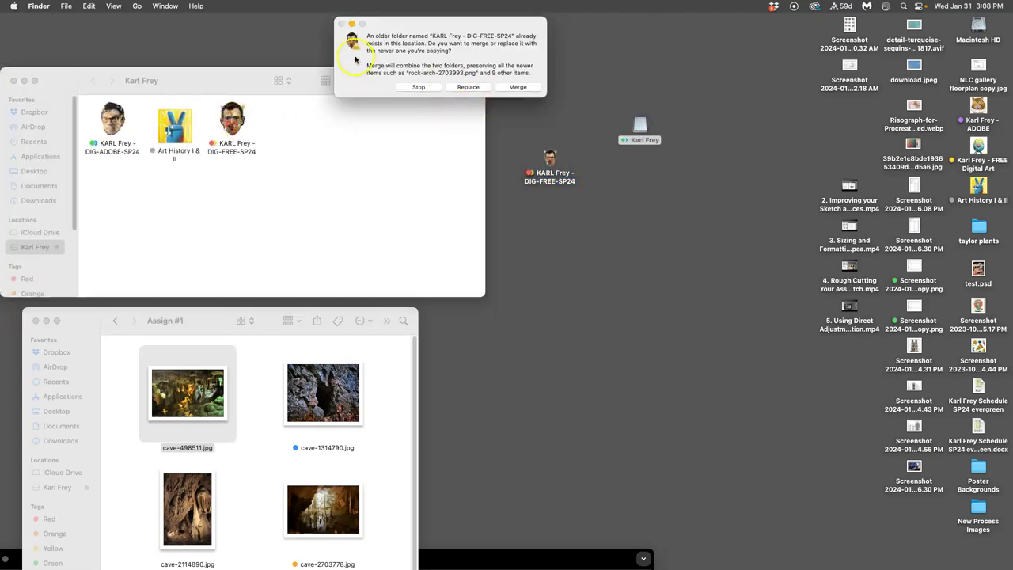
drag(369, 24, 342, 131)
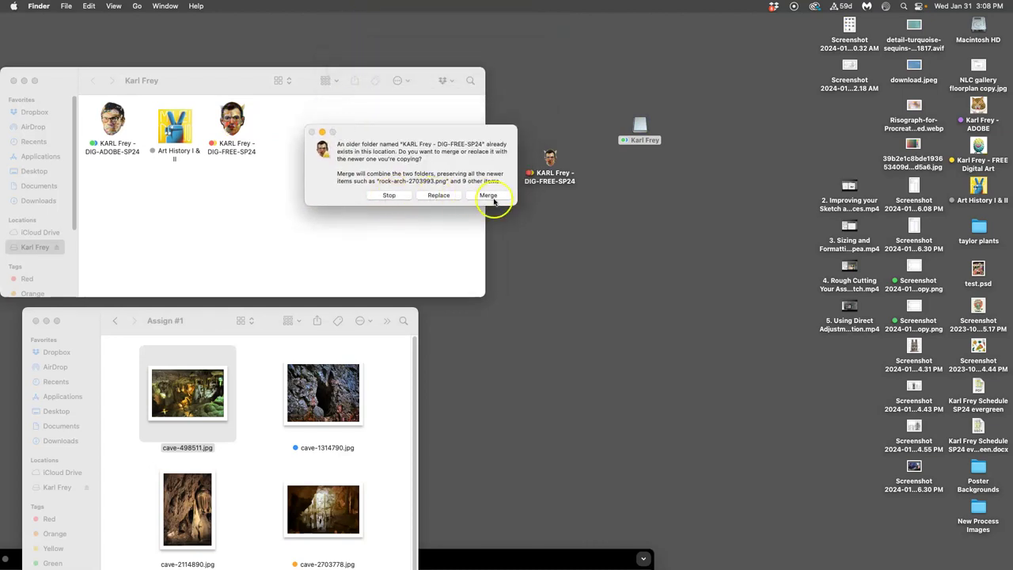
click(490, 196)
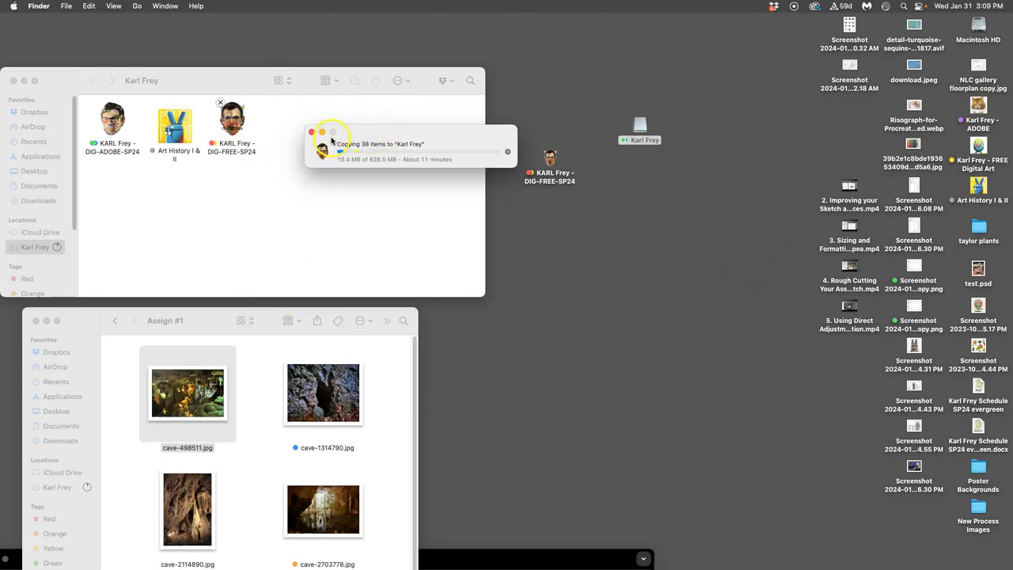
Close the Assign #1 window and bring the browser back into view
drag(221, 320, 759, 210)
click(574, 209)
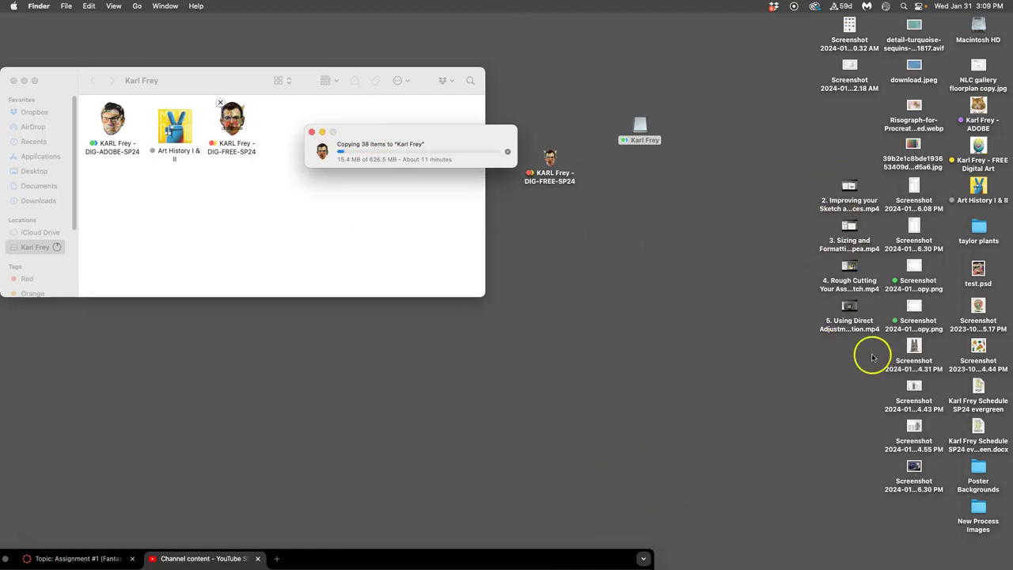
drag(579, 558, 712, 191)
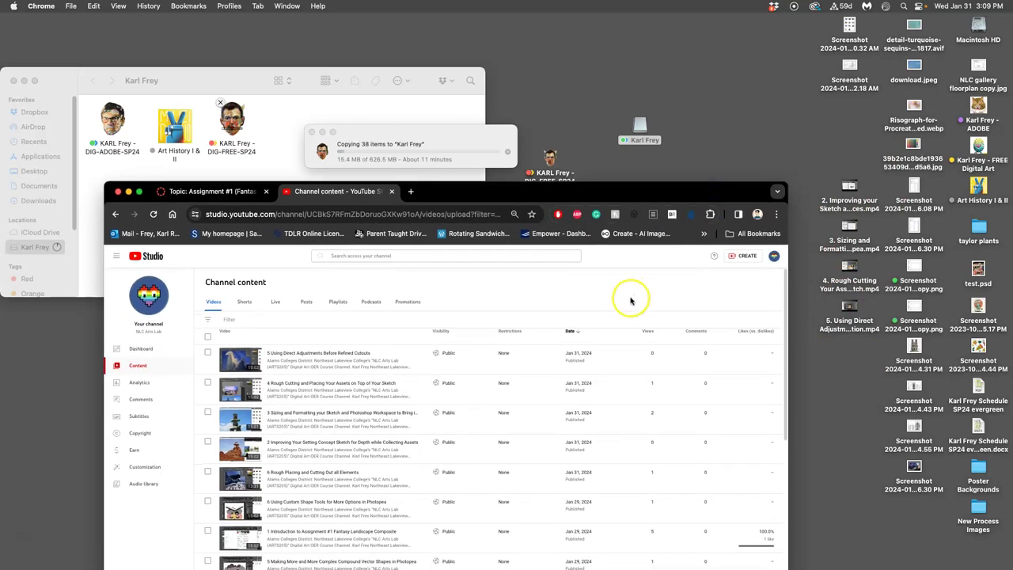